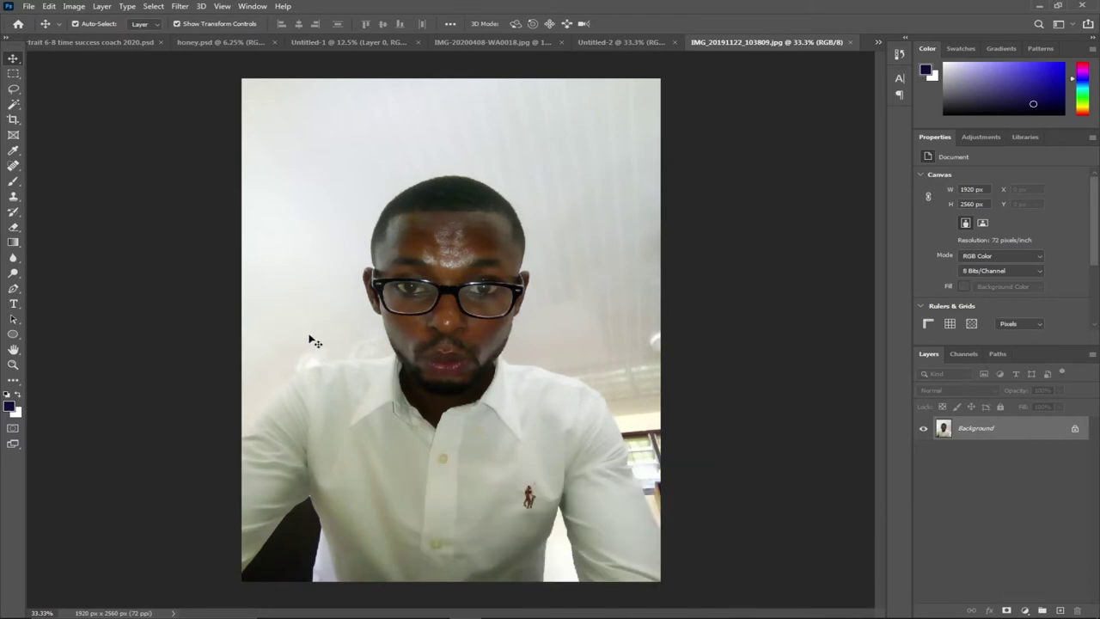
Switch to the blank Untitled-2 document and expand the tools into a two-column layout
{"action": "left_click", "coordinate": [619, 42]}
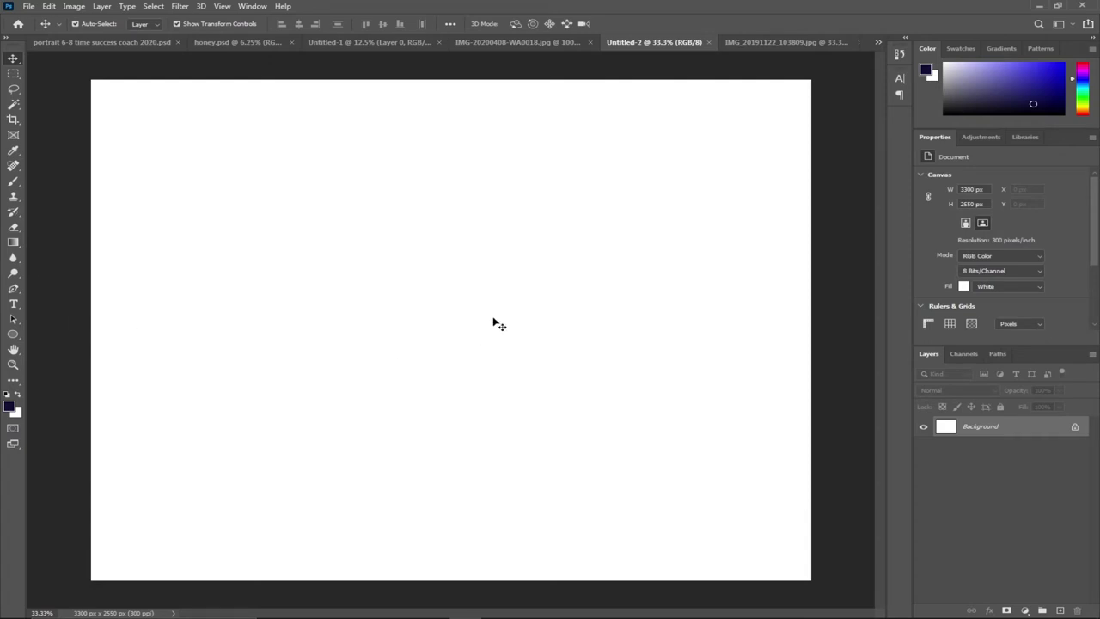
{"action": "mouse_move", "coordinate": [12, 51]}
{"action": "left_mouse_down"}
{"action": "mouse_move", "coordinate": [216, 116]}
{"action": "mouse_move", "coordinate": [498, 125]}
{"action": "mouse_move", "coordinate": [145, 112]}
{"action": "mouse_move", "coordinate": [7, 66]}
{"action": "left_mouse_up"}
{"action": "left_click", "coordinate": [6, 41]}
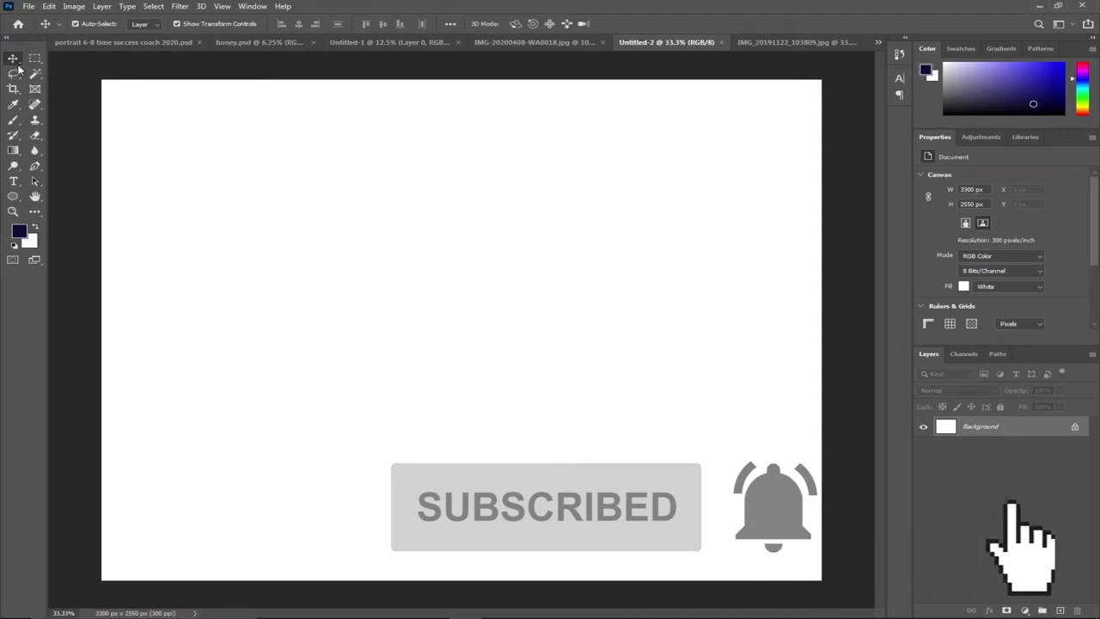
With the Pen tool in Path mode, draw a straight horizontal path across the upper part of the canvas
{"action": "left_click", "coordinate": [40, 171]}
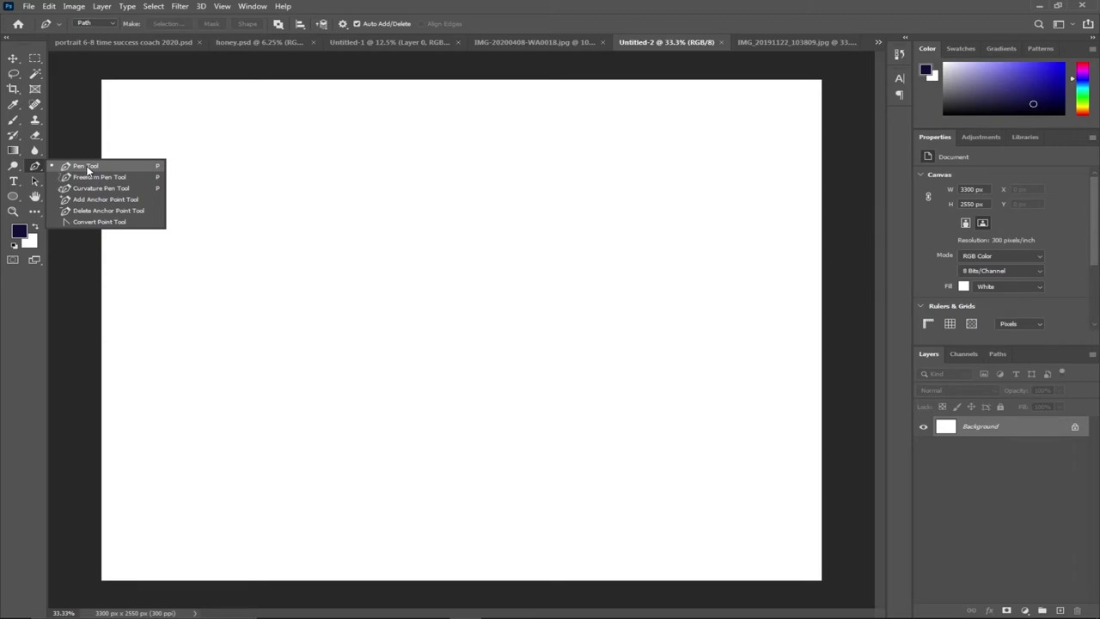
{"action": "left_click", "coordinate": [88, 171]}
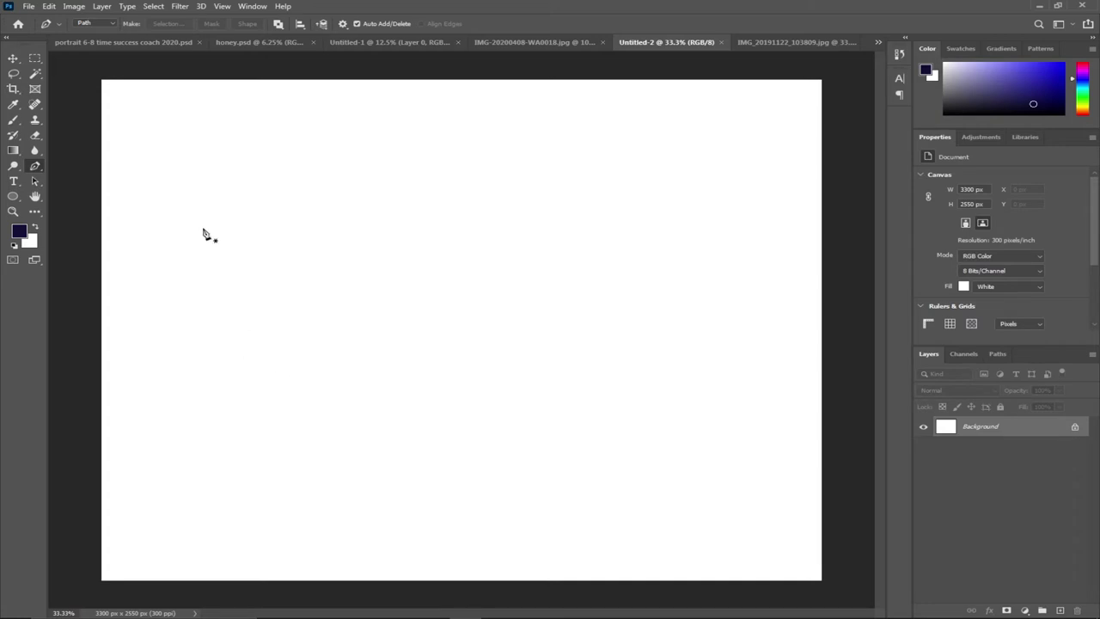
{"action": "left_click", "coordinate": [178, 177]}
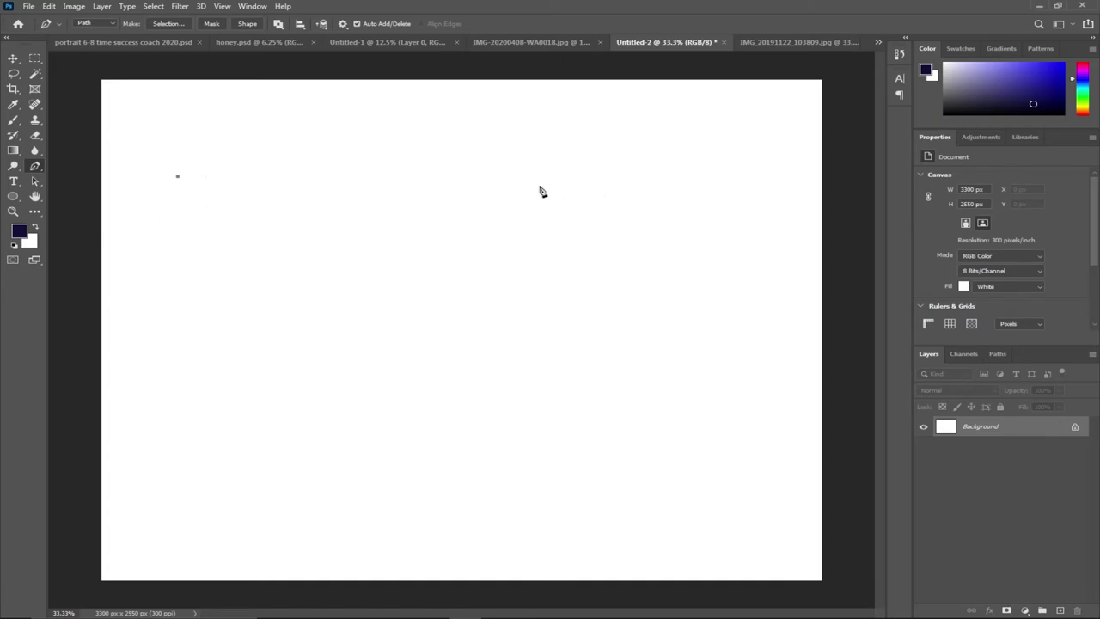
{"action": "left_click", "coordinate": [744, 194], "text": "shift"}
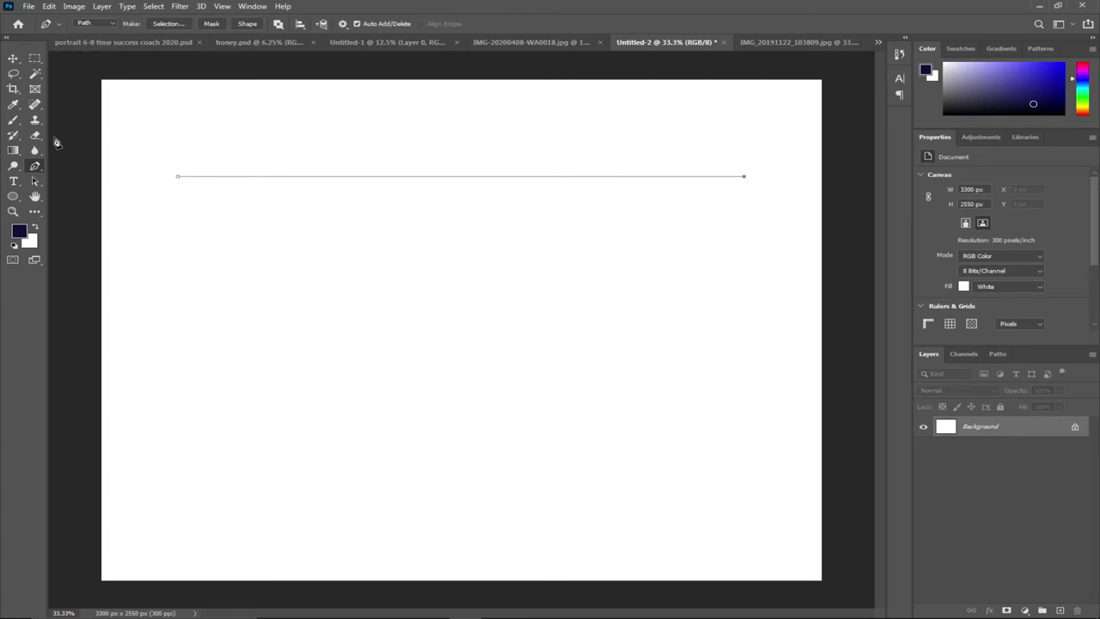
Set the Pen tool to Shape mode and draw a horizontal line about 2631 px long across the upper canvas
{"action": "left_click", "coordinate": [94, 23]}
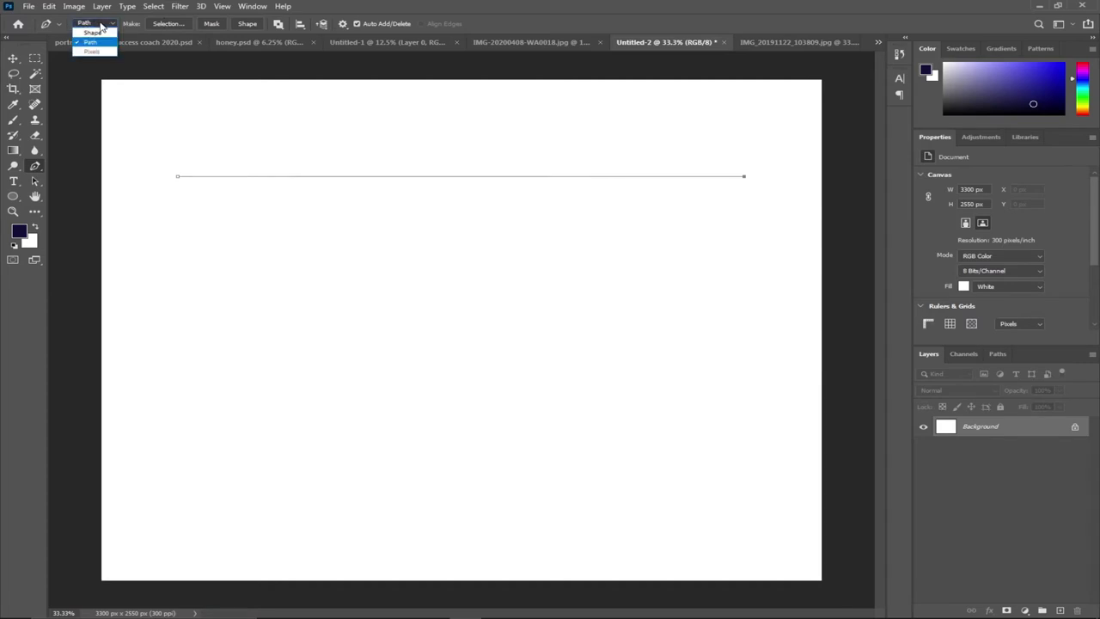
{"action": "left_click", "coordinate": [100, 34]}
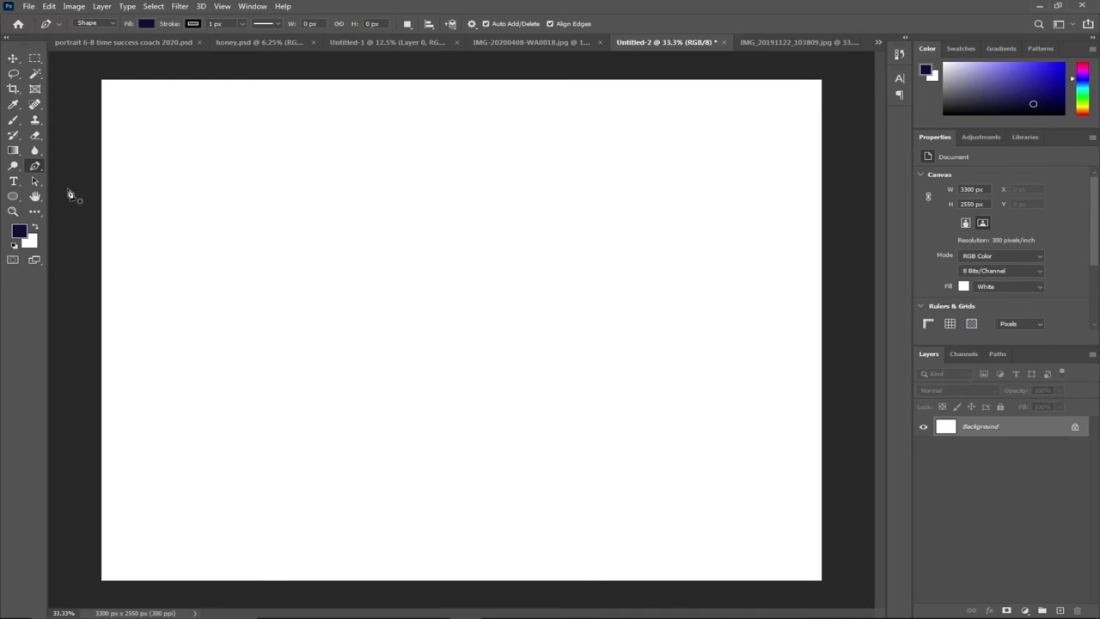
{"action": "left_click", "coordinate": [164, 162]}
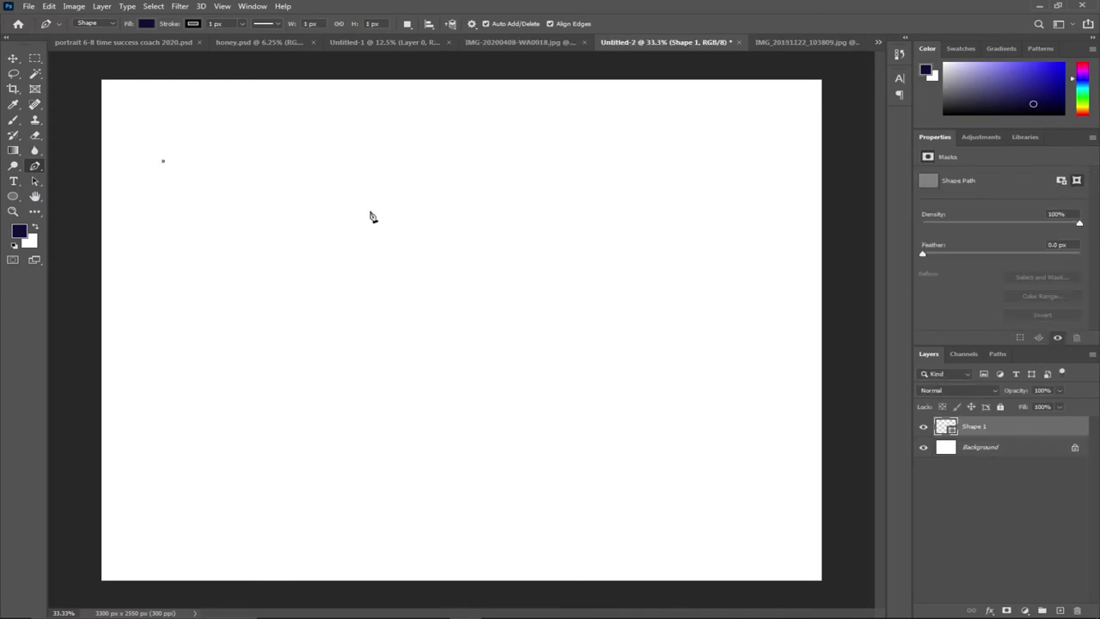
{"action": "left_click", "coordinate": [738, 171], "text": "shift"}
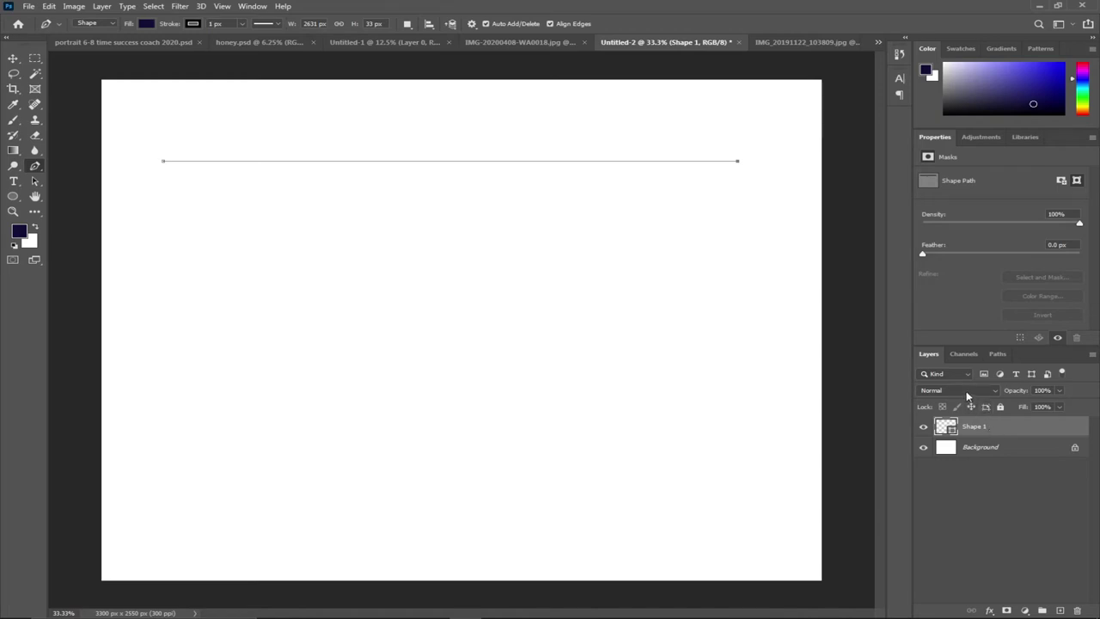
Set the line shape's stroke width to 61.99 px and its fill to muted pink
{"action": "left_click", "coordinate": [242, 23]}
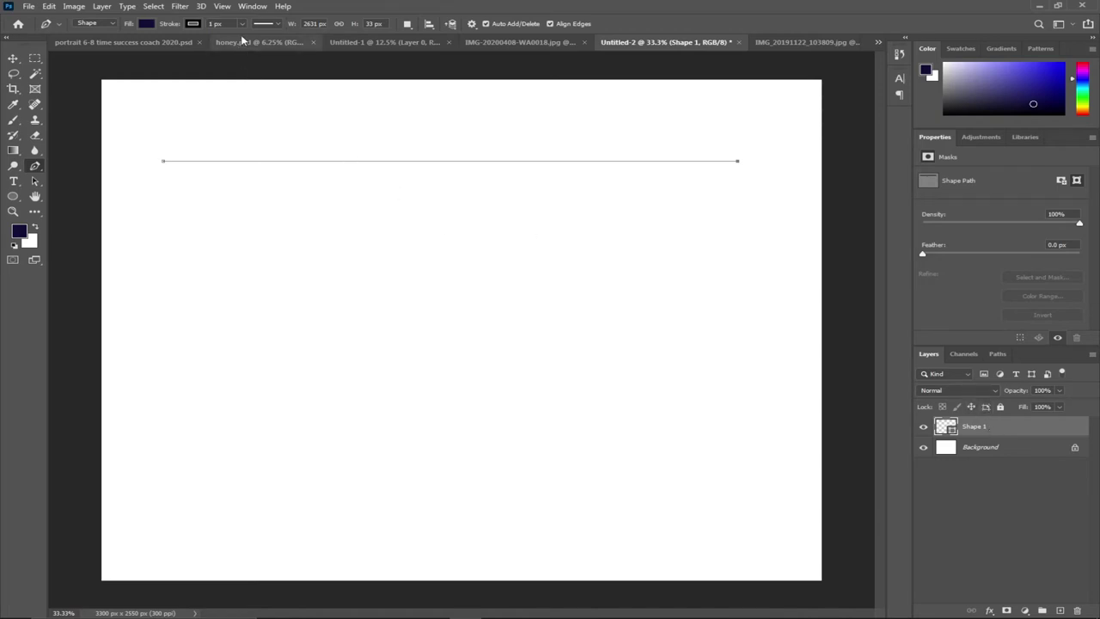
{"action": "left_click_drag", "start_coordinate": [247, 40], "coordinate": [254, 40]}
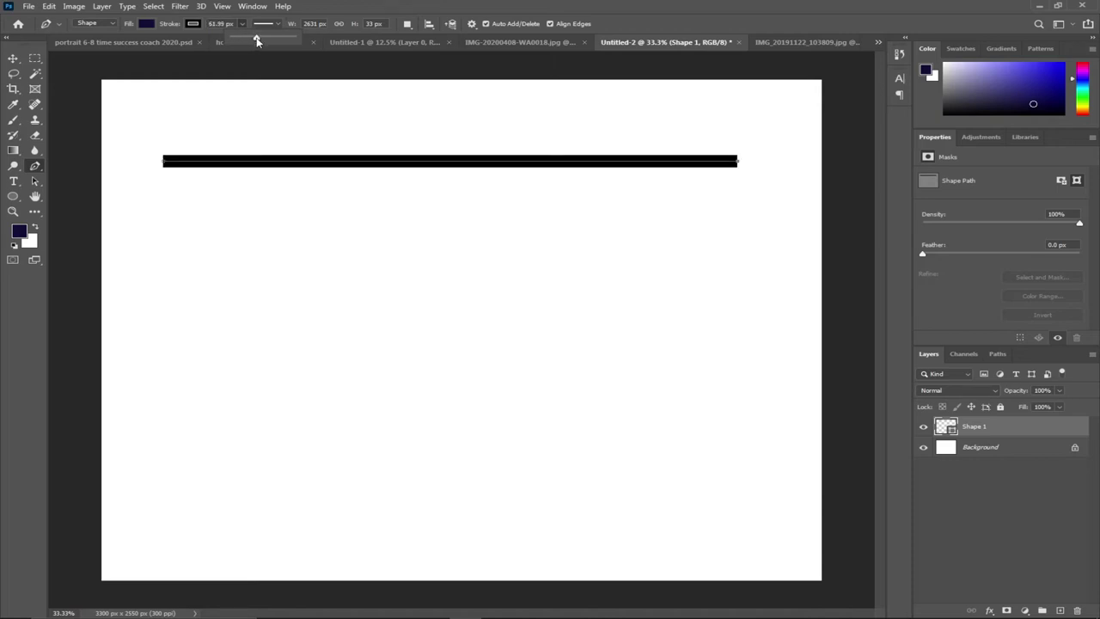
{"action": "mouse_move", "coordinate": [256, 41]}
{"action": "left_mouse_down"}
{"action": "mouse_move", "coordinate": [240, 41]}
{"action": "mouse_move", "coordinate": [266, 40]}
{"action": "mouse_move", "coordinate": [172, 42]}
{"action": "left_mouse_up"}
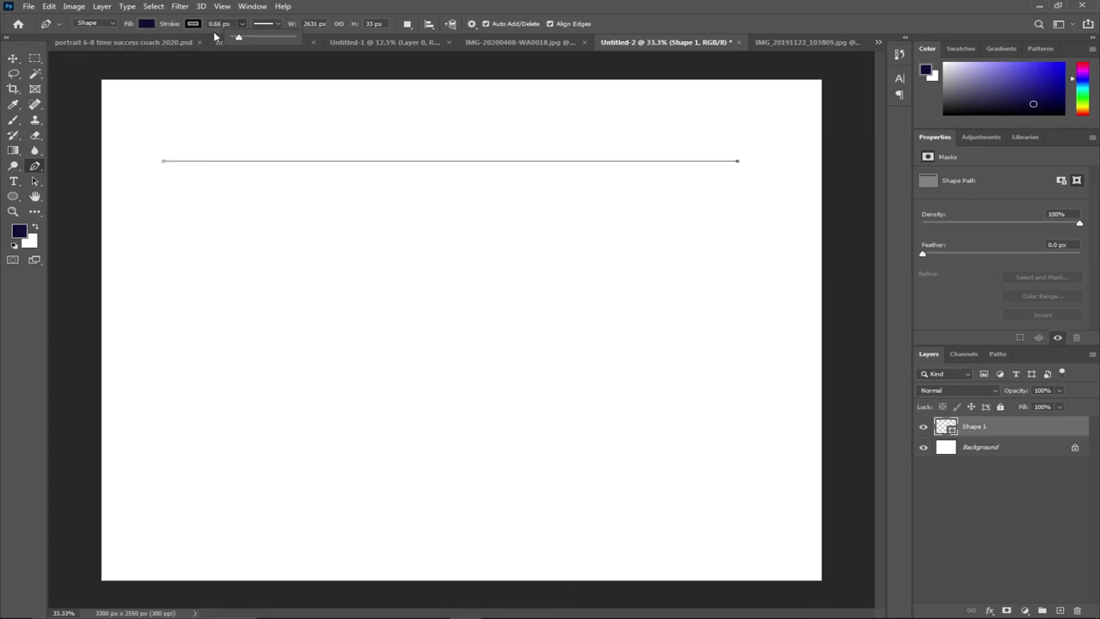
{"action": "left_click_drag", "start_coordinate": [239, 40], "coordinate": [256, 40]}
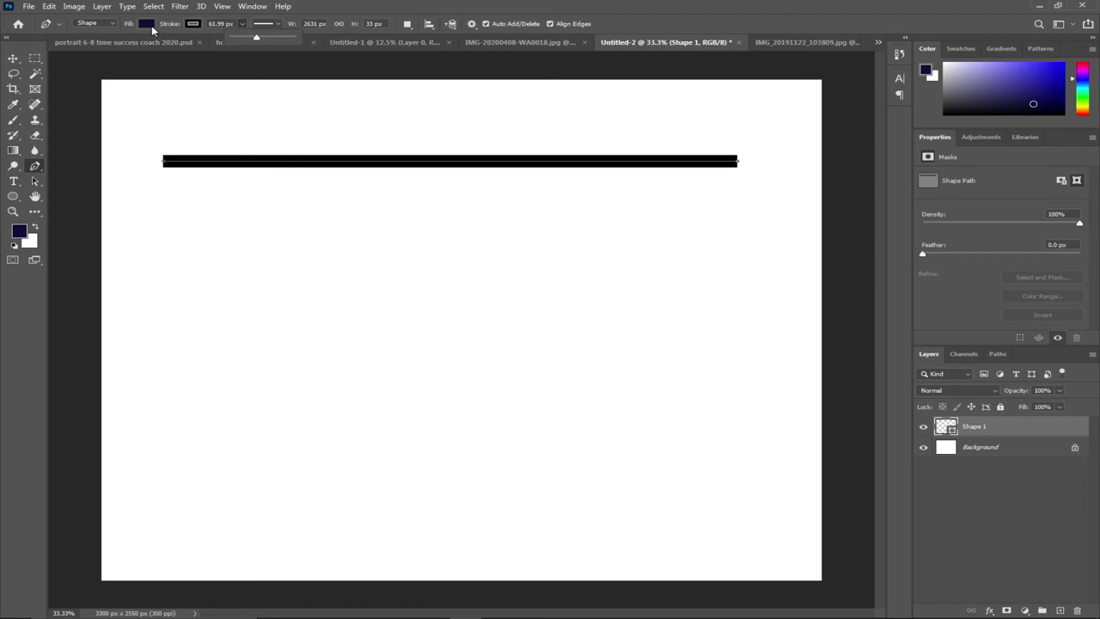
{"action": "left_click", "coordinate": [146, 24]}
{"action": "left_click", "coordinate": [99, 86]}
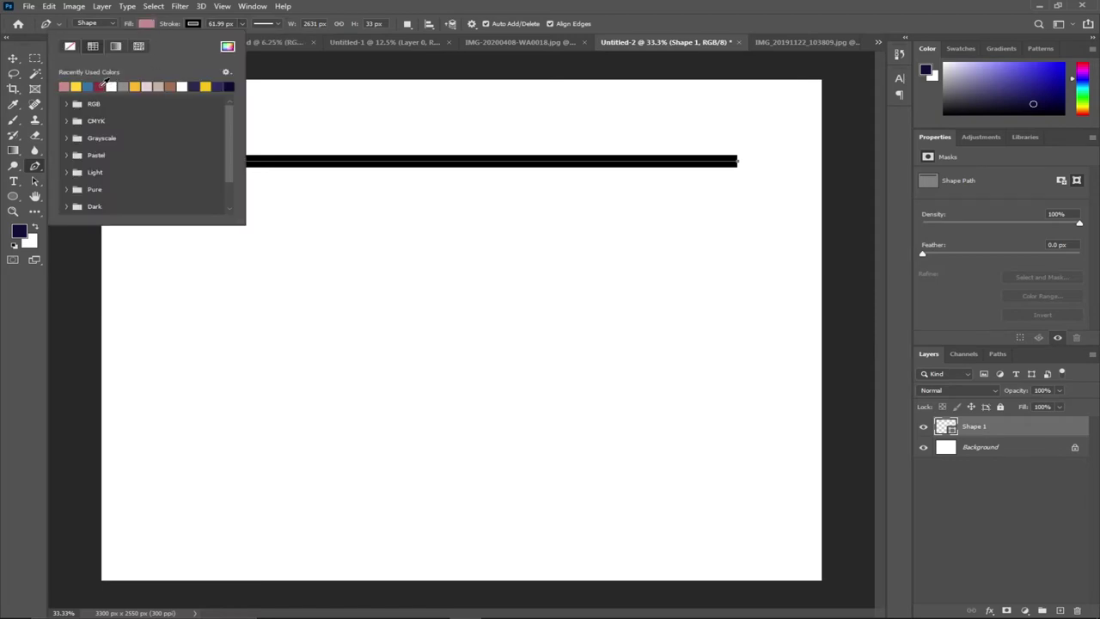
Nudge the line slightly up with the Move tool and place a duplicate of it directly below
{"action": "left_click", "coordinate": [16, 59]}
{"action": "left_click", "coordinate": [16, 59]}
{"action": "mouse_move", "coordinate": [298, 164]}
{"action": "left_mouse_down"}
{"action": "mouse_move", "coordinate": [283, 180]}
{"action": "mouse_move", "coordinate": [303, 157]}
{"action": "left_mouse_up"}
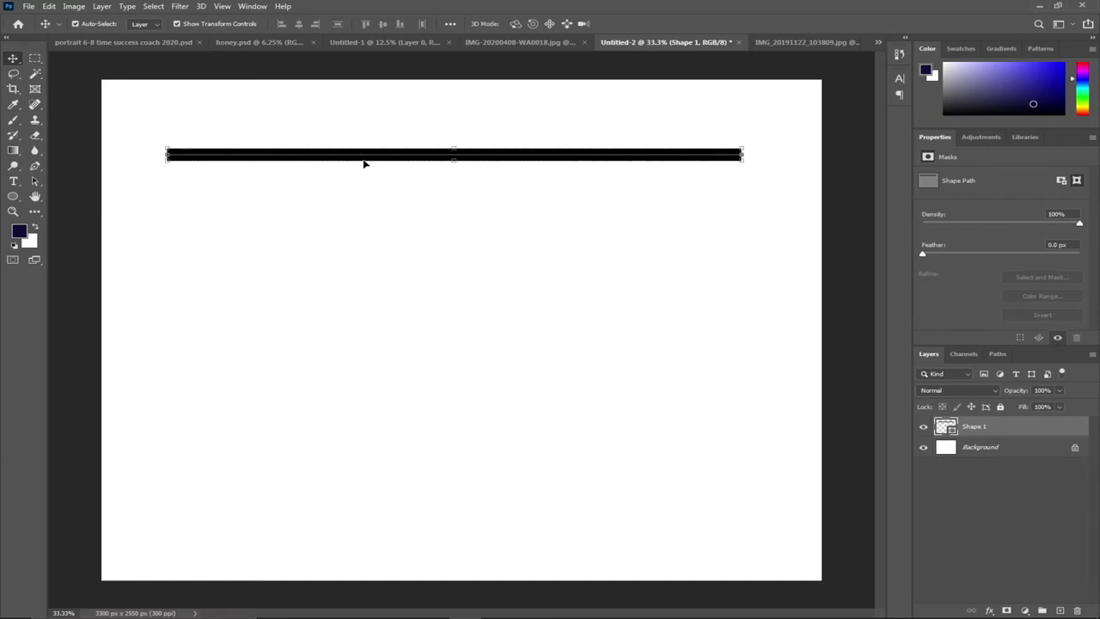
{"action": "left_click_drag", "start_coordinate": [366, 161], "coordinate": [366, 189], "text": "alt"}
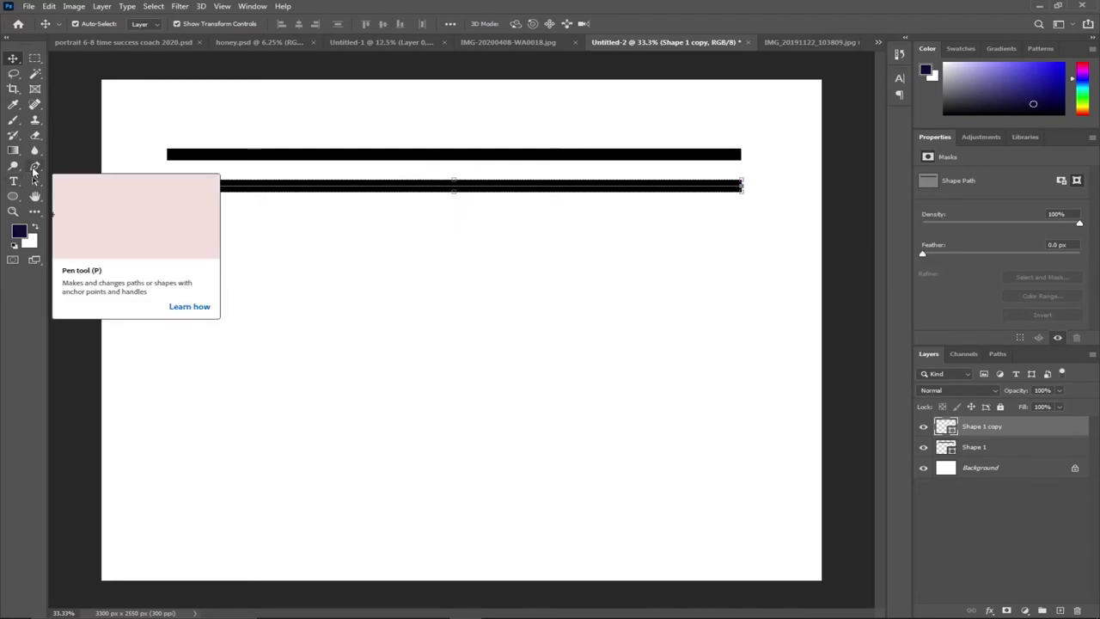
Draw a triangle about 621 px wide and 510 px high below the lines with the Pen tool, and set its stroke to 15.60 px
{"action": "left_click", "coordinate": [35, 167]}
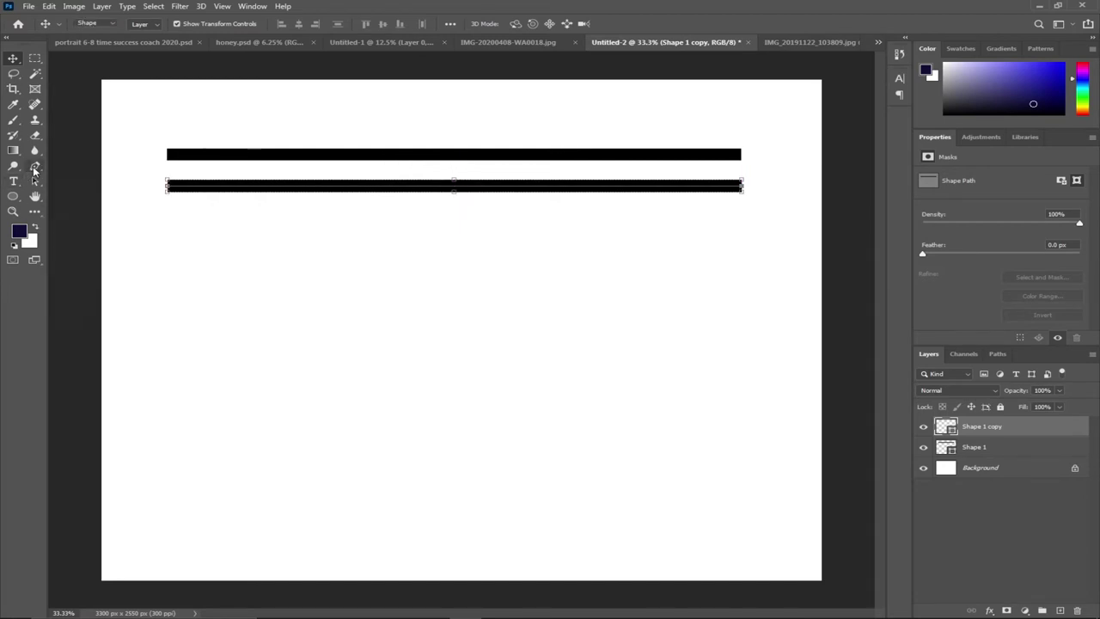
{"action": "left_click", "coordinate": [261, 352]}
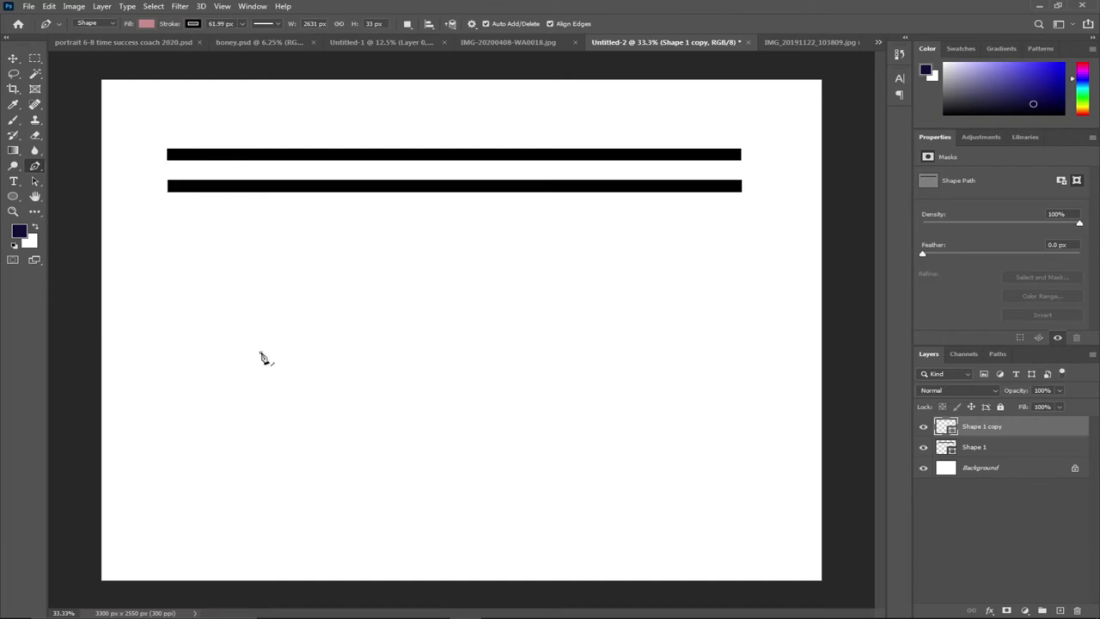
{"action": "left_click", "coordinate": [339, 254]}
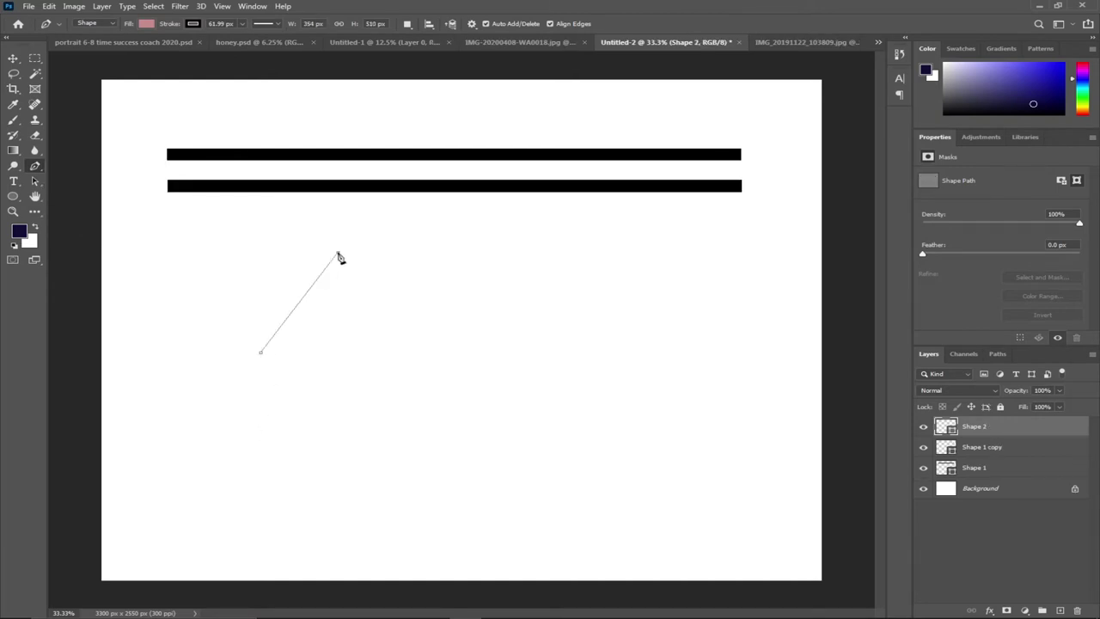
{"action": "left_click", "coordinate": [396, 349]}
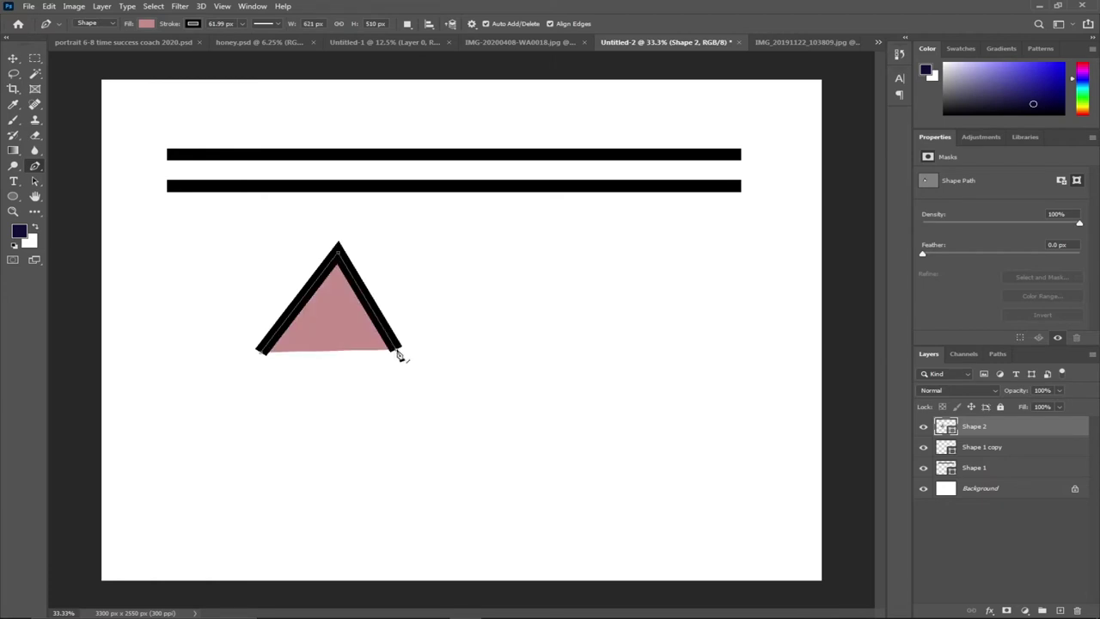
{"action": "left_click", "coordinate": [262, 354]}
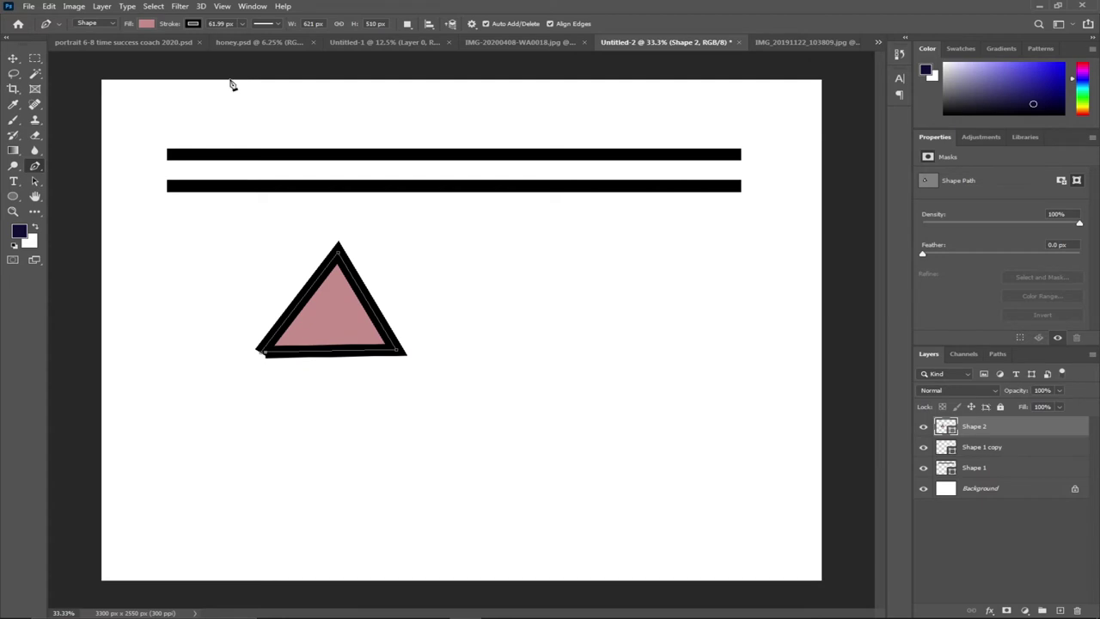
{"action": "left_click", "coordinate": [242, 31]}
{"action": "left_click_drag", "start_coordinate": [241, 32], "coordinate": [230, 39]}
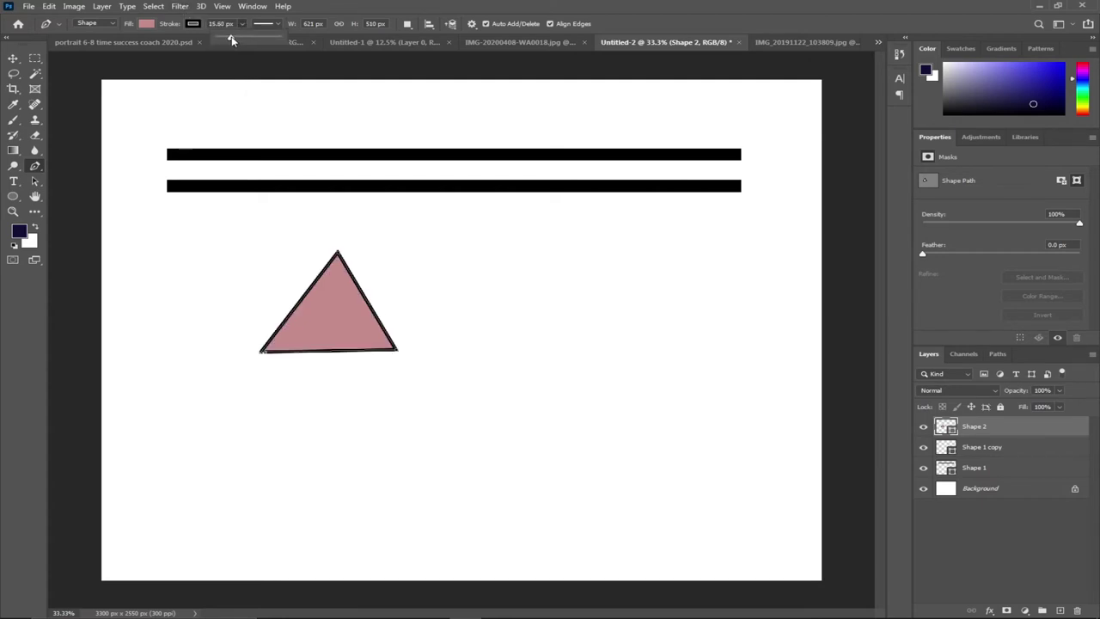
Draw an S-shaped curve about 1578 px wide and 666 px high beside the triangle, using Pen anchor points with direction handles
{"action": "left_click", "coordinate": [42, 172]}
{"action": "left_click", "coordinate": [666, 267]}
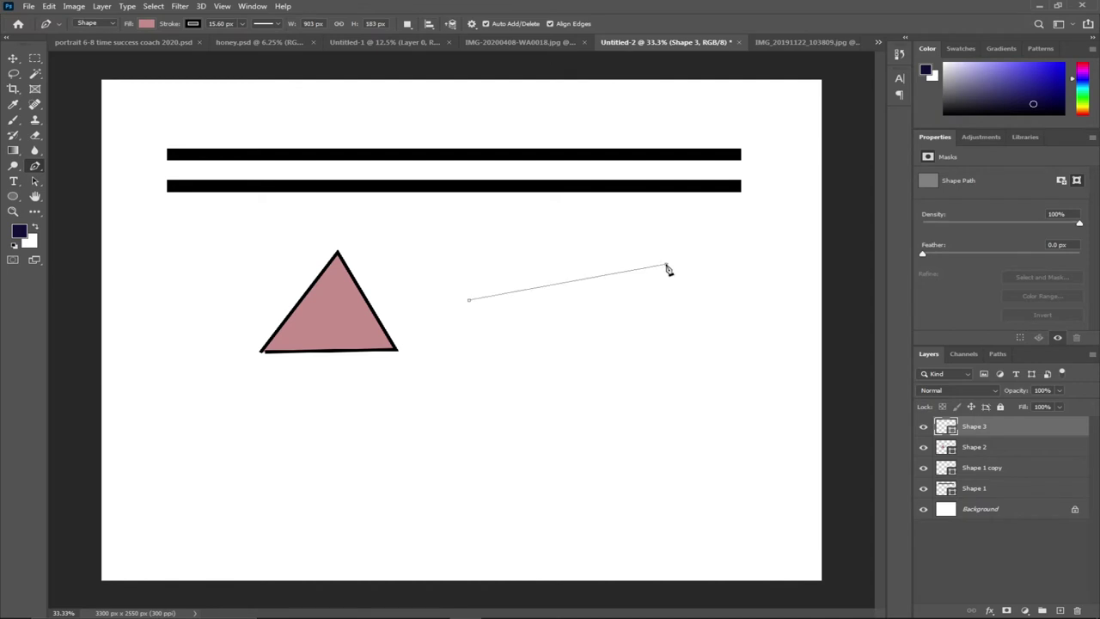
{"action": "mouse_move", "coordinate": [670, 270]}
{"action": "left_mouse_down"}
{"action": "mouse_move", "coordinate": [783, 295]}
{"action": "mouse_move", "coordinate": [845, 343]}
{"action": "left_mouse_up"}
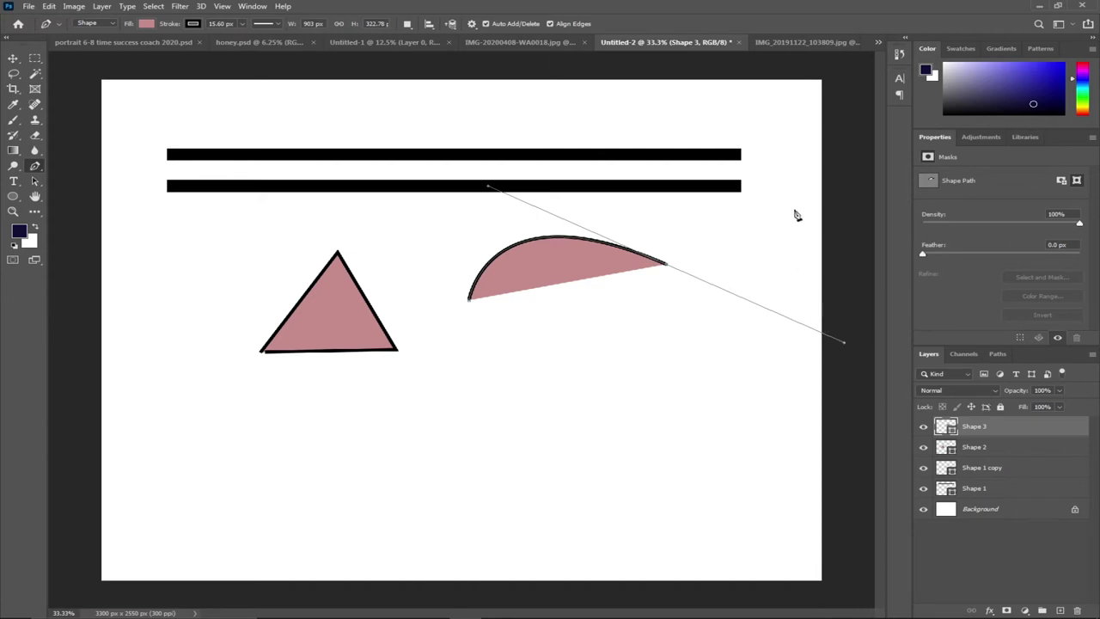
{"action": "left_click_drag", "start_coordinate": [805, 169], "coordinate": [844, 122]}
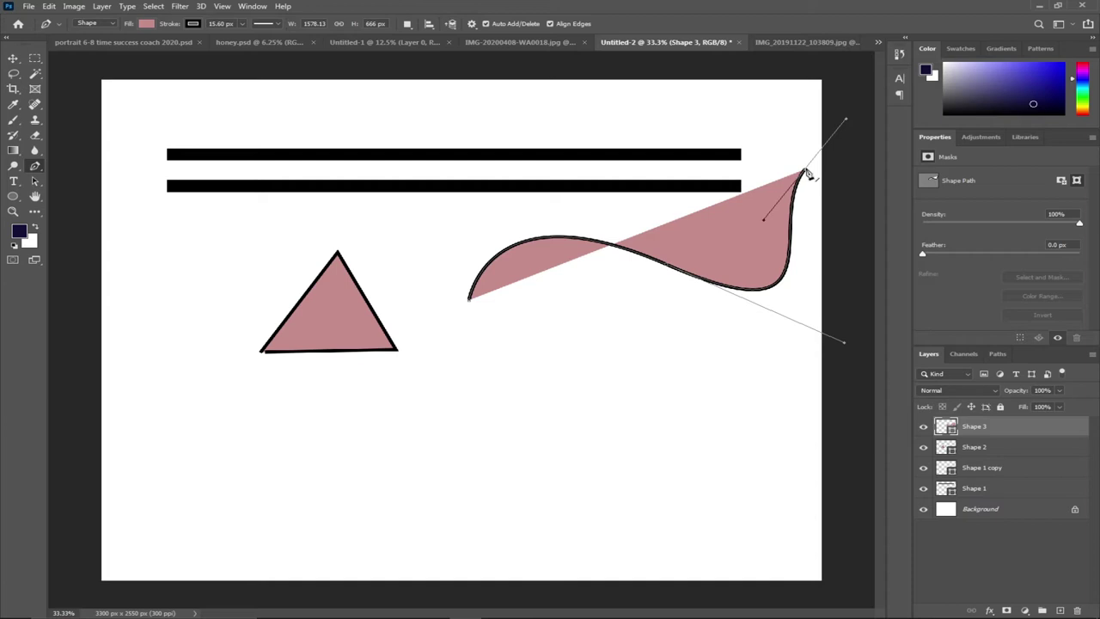
{"action": "left_click", "coordinate": [805, 171]}
In IMG_20191122_103809.jpg, start a Pen path in Path mode at the photo's lower-right corner and trace up the sleeve's outer edge
{"action": "left_click", "coordinate": [782, 43]}
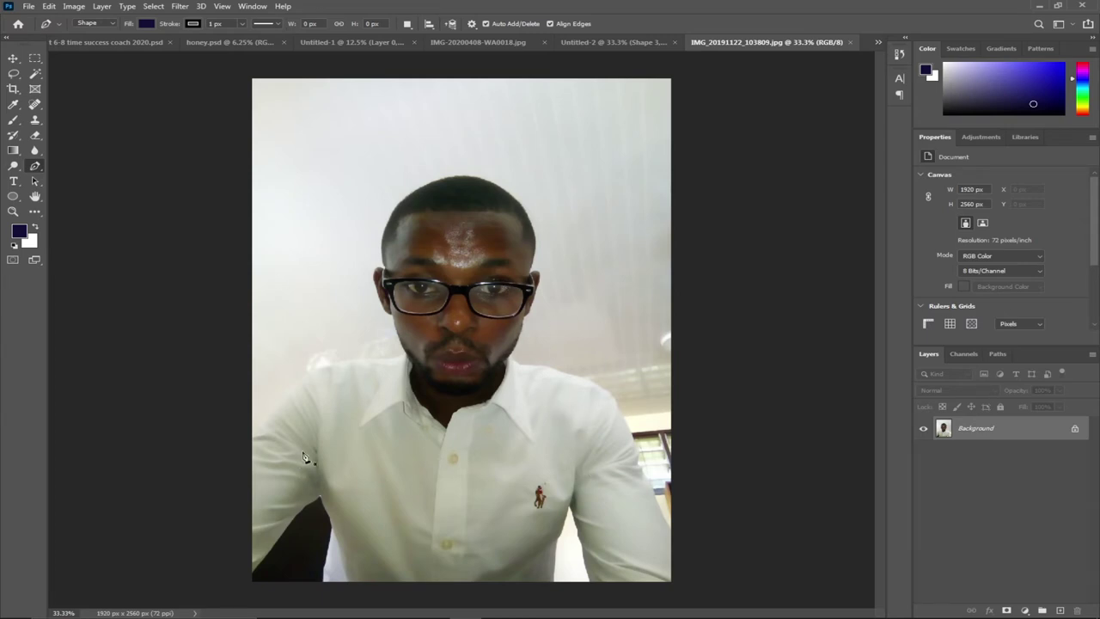
{"action": "key", "text": "z"}
{"action": "key", "text": "ctrl+1"}
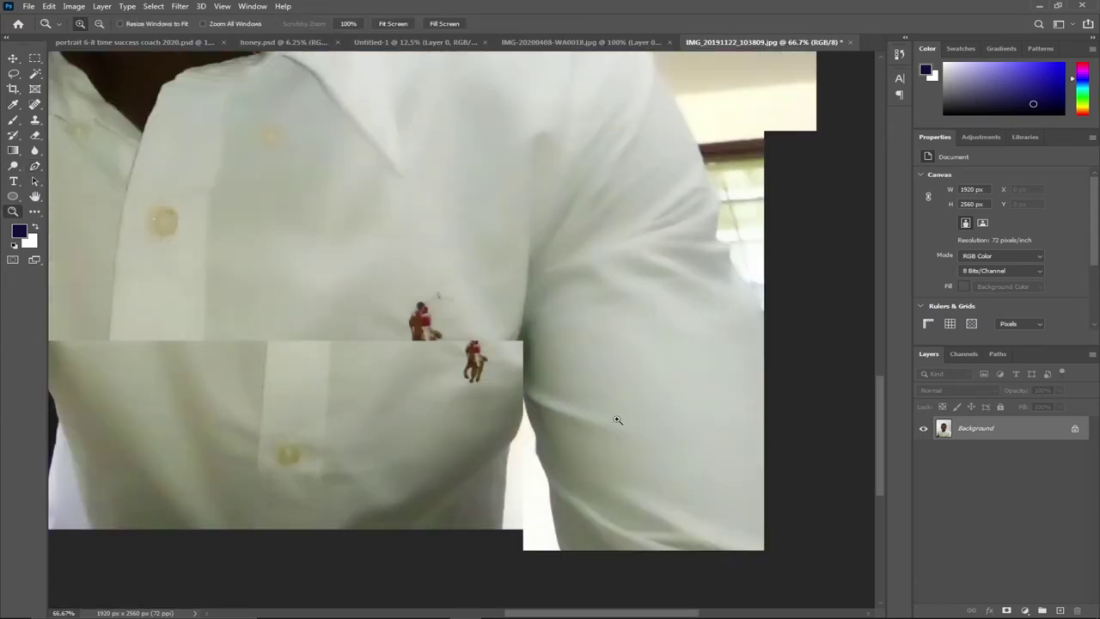
{"action": "scroll", "coordinate": [636, 593], "scroll_direction": "right", "scroll_amount": 5}
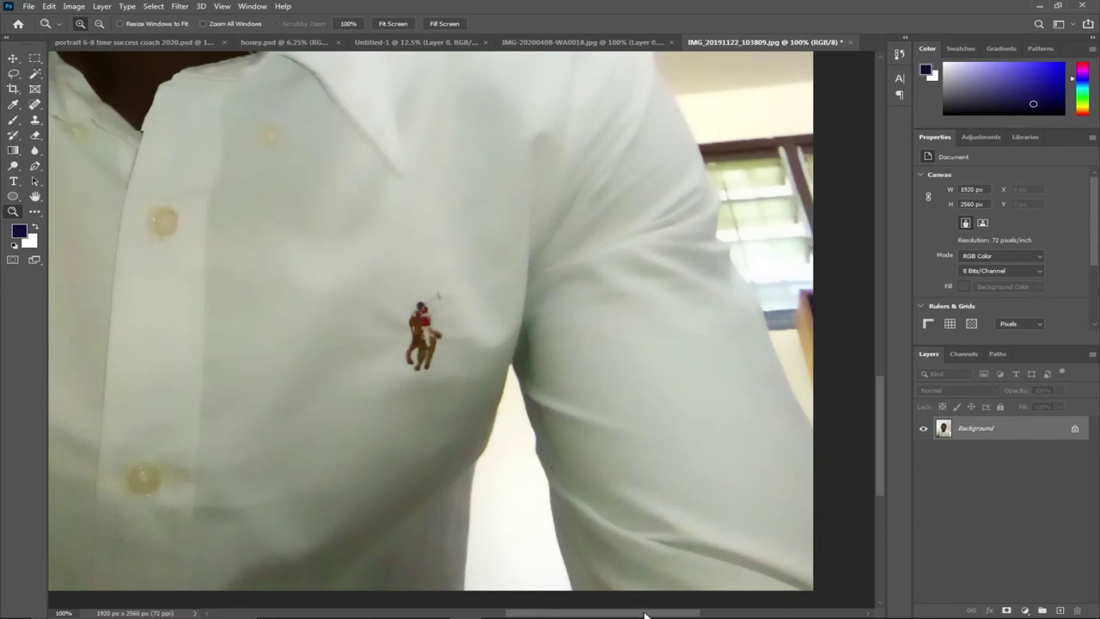
{"action": "left_click", "coordinate": [35, 166]}
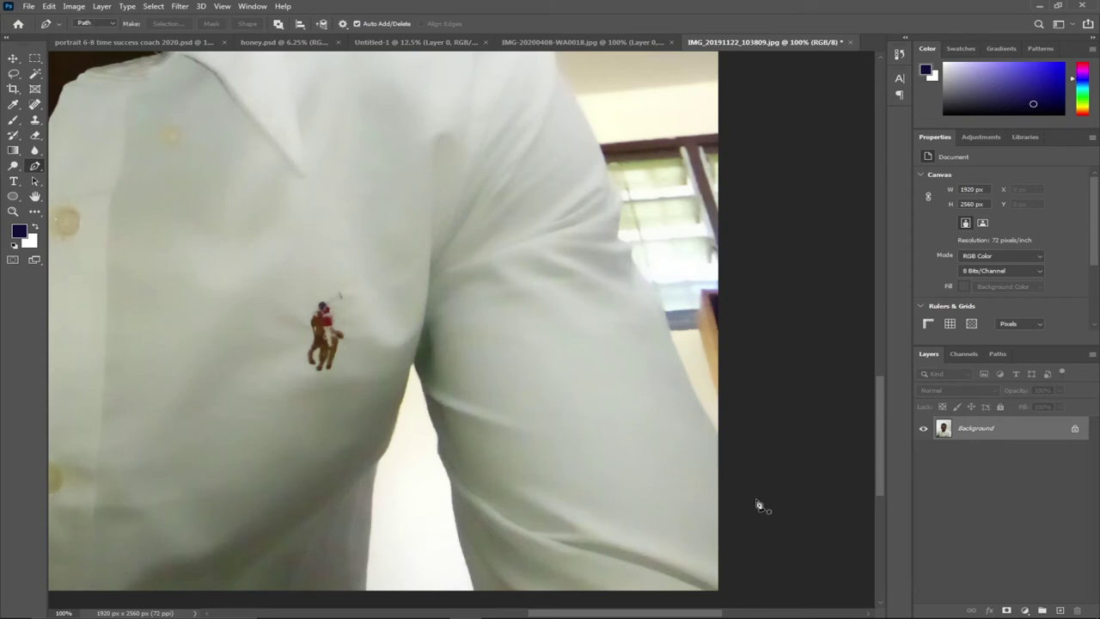
{"action": "left_click", "coordinate": [719, 590]}
{"action": "left_click", "coordinate": [718, 430]}
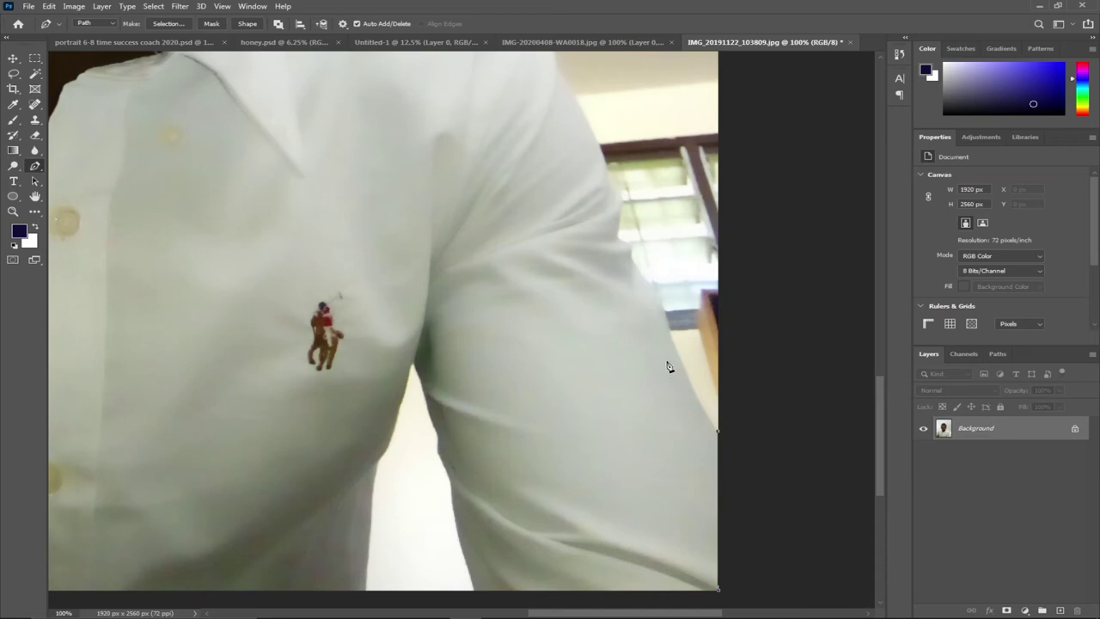
{"action": "left_click", "coordinate": [632, 257]}
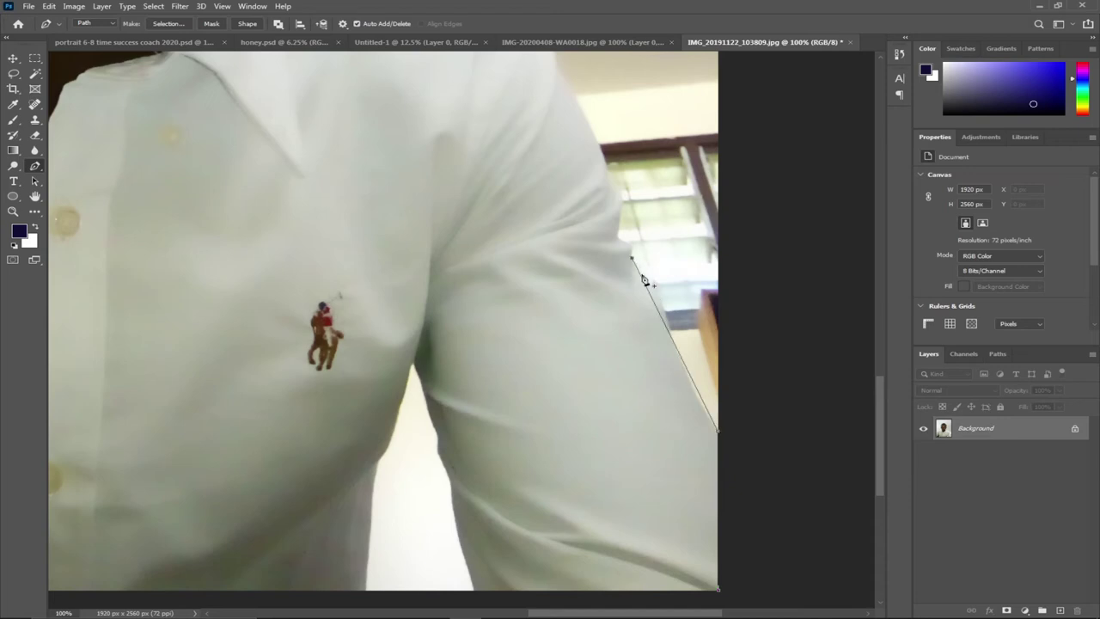
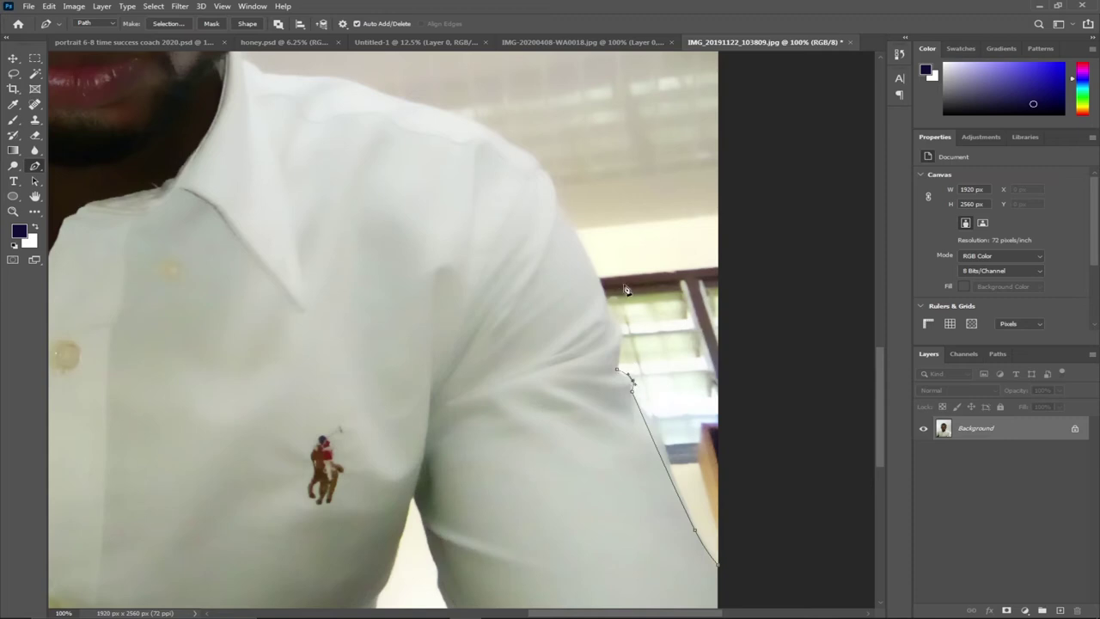
Extend the path to the shirt collar and add anchor points that curve it along the shoulder's outline
{"action": "left_click", "coordinate": [263, 72]}
{"action": "left_click_drag", "start_coordinate": [420, 202], "coordinate": [512, 145]}
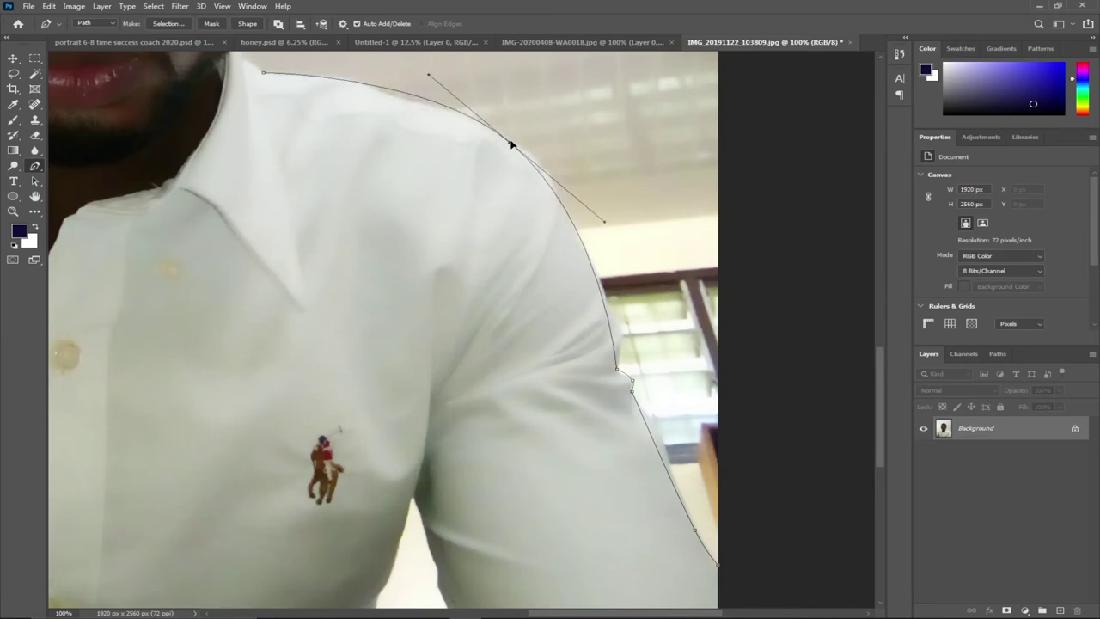
{"action": "left_click", "coordinate": [416, 98]}
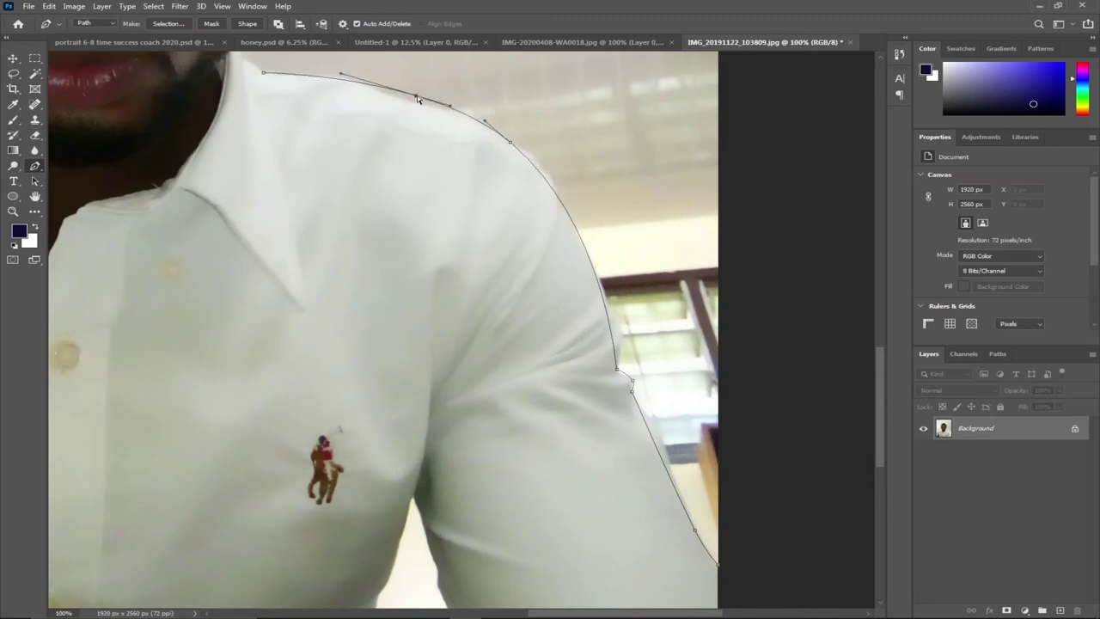
Reshape the path along the shoulder with added anchor points and extend it up the collar to the jaw
{"action": "left_click_drag", "start_coordinate": [418, 100], "coordinate": [417, 105]}
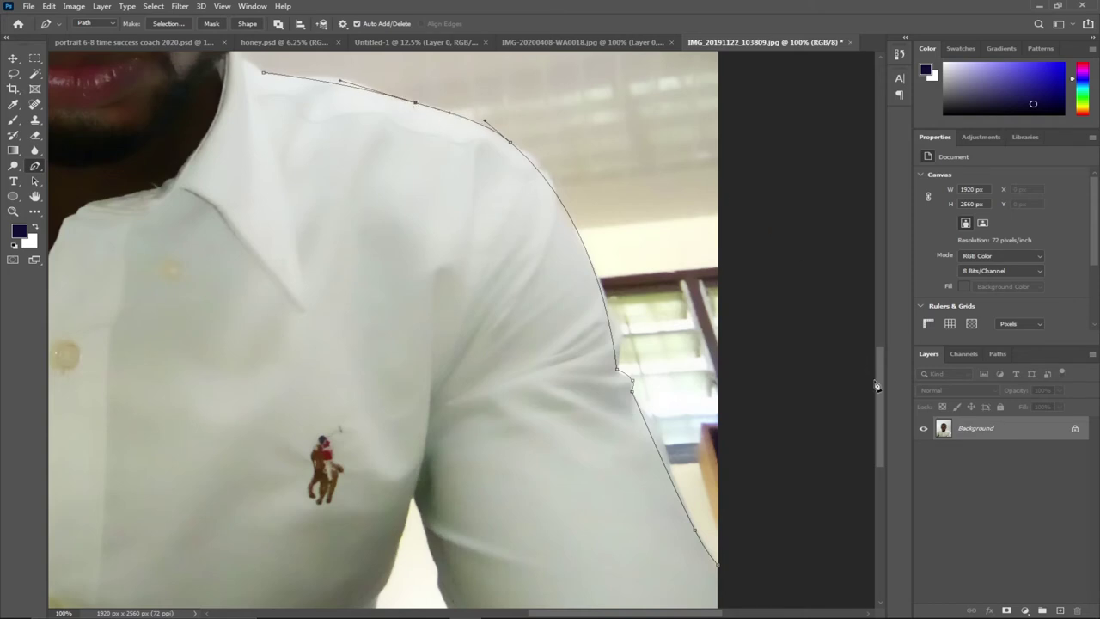
{"action": "left_click_drag", "start_coordinate": [879, 386], "coordinate": [882, 333]}
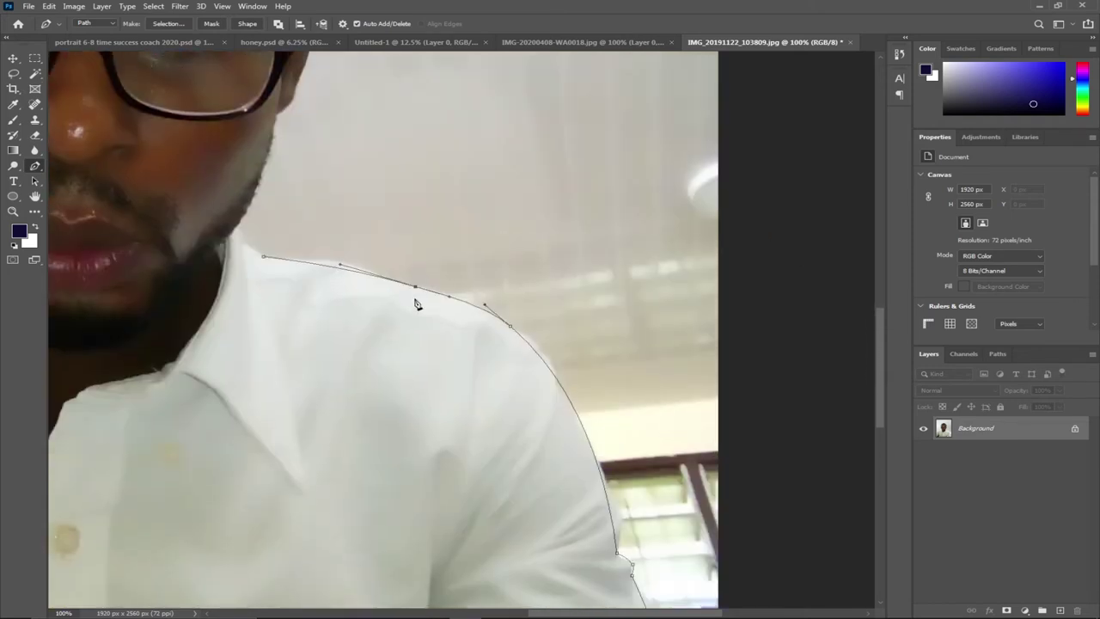
{"action": "left_click", "coordinate": [231, 240]}
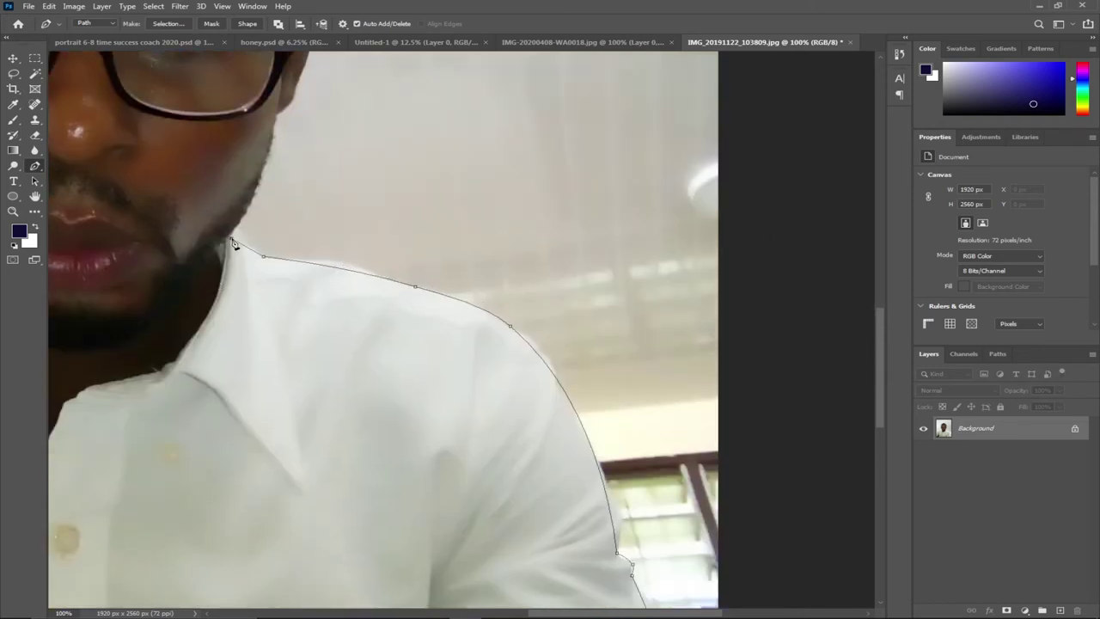
{"action": "left_click_drag", "start_coordinate": [351, 273], "coordinate": [351, 261]}
{"action": "left_click", "coordinate": [294, 260]}
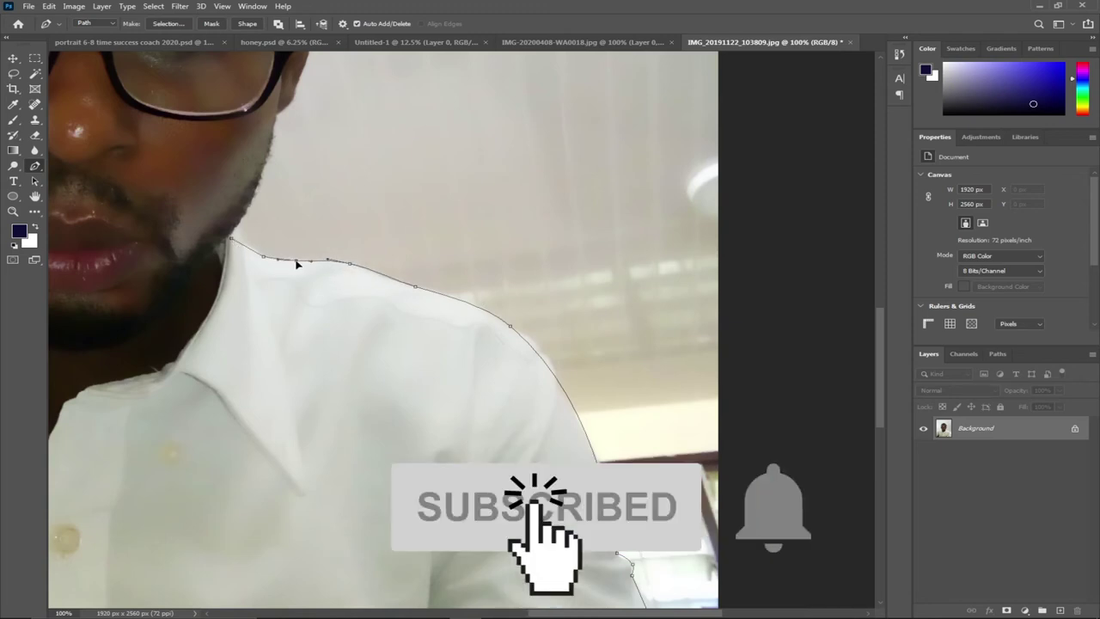
Continue the path up the jawline and around the ear above the traced shoulder, adding anchor points that follow their contours
{"action": "left_click_drag", "start_coordinate": [546, 613], "coordinate": [464, 610]}
{"action": "left_click_drag", "start_coordinate": [877, 341], "coordinate": [877, 296]}
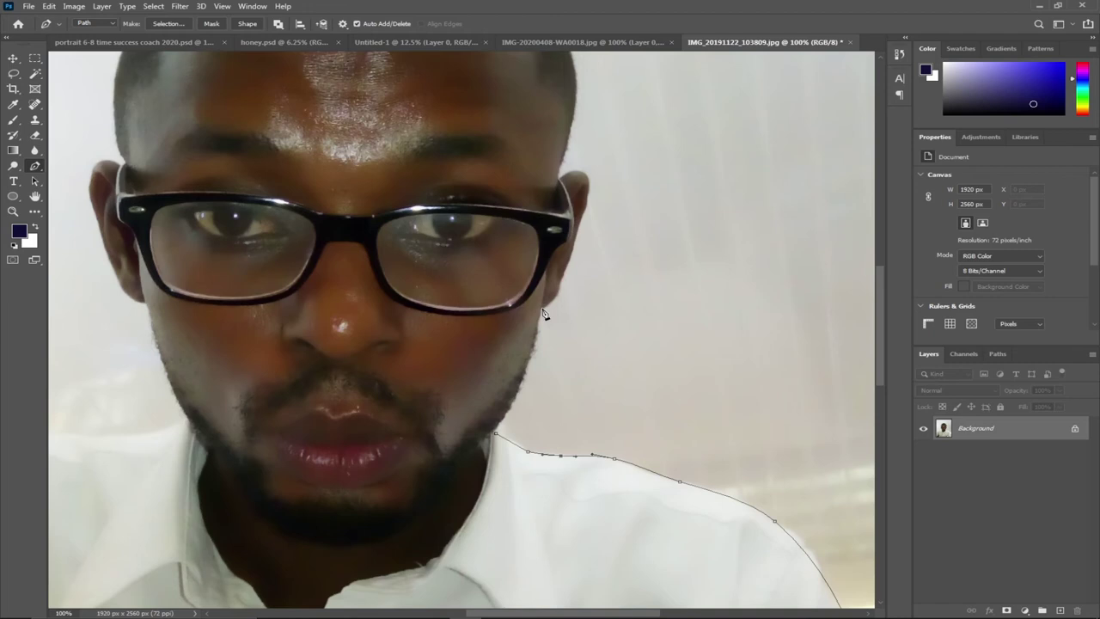
{"action": "left_click", "coordinate": [543, 311]}
{"action": "left_click_drag", "start_coordinate": [517, 373], "coordinate": [526, 375]}
{"action": "left_click_drag", "start_coordinate": [499, 430], "coordinate": [487, 437]}
{"action": "left_click_drag", "start_coordinate": [559, 178], "coordinate": [579, 194]}
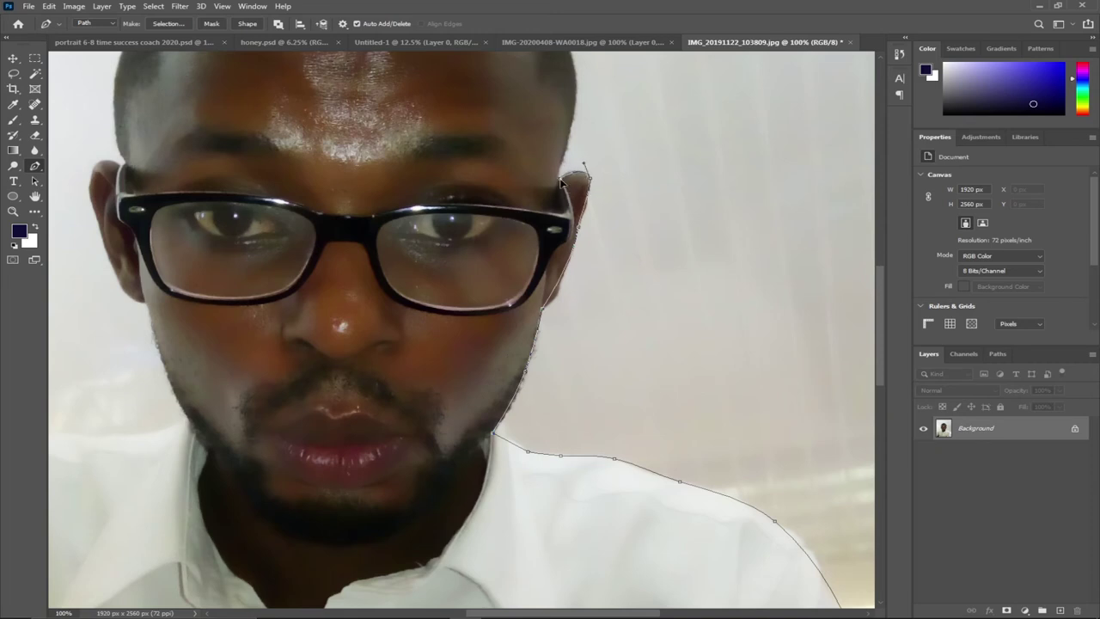
{"action": "left_click", "coordinate": [553, 291]}
Extend the path across the head to the opposite ear's top and bend it over the hair outline with added anchor points
{"action": "left_click_drag", "start_coordinate": [878, 296], "coordinate": [879, 235]}
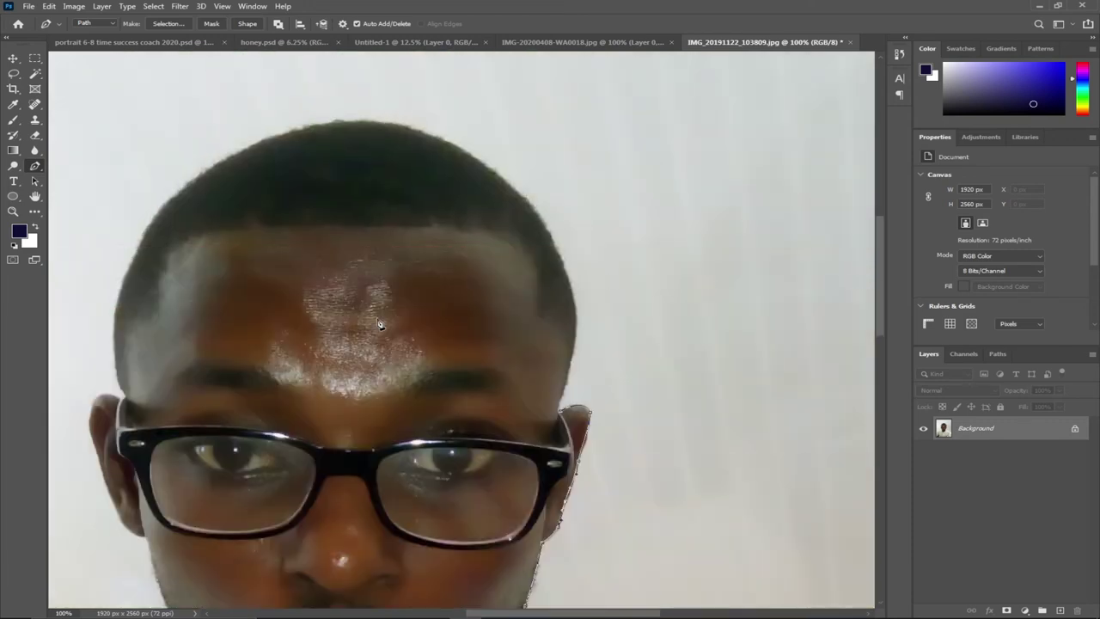
{"action": "left_click", "coordinate": [121, 396]}
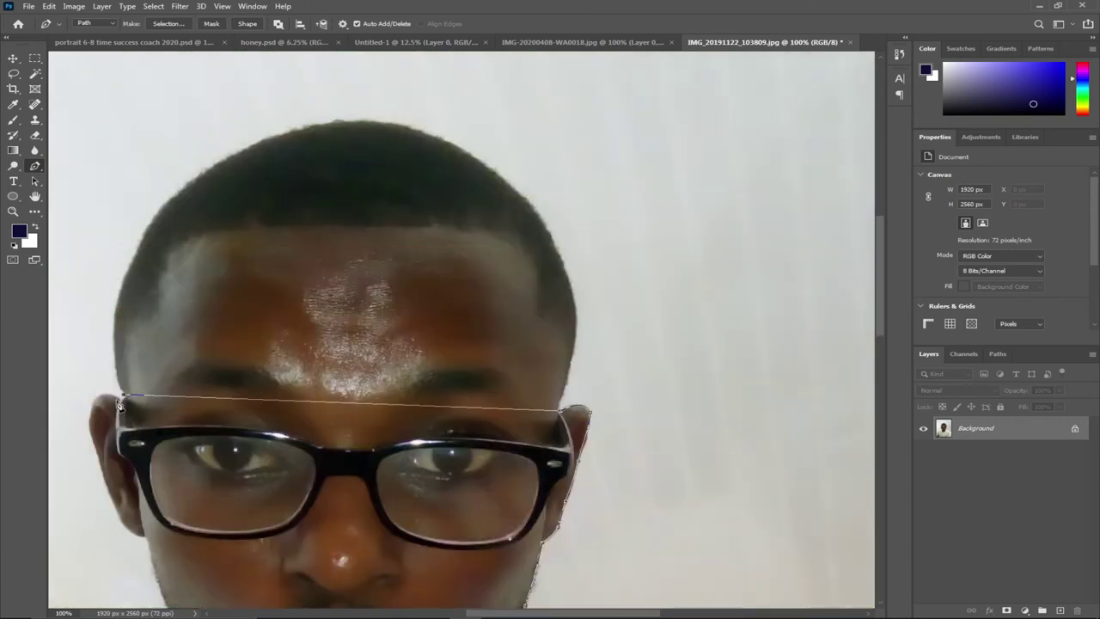
{"action": "left_click", "coordinate": [345, 404]}
{"action": "left_click_drag", "start_coordinate": [345, 404], "coordinate": [364, 123]}
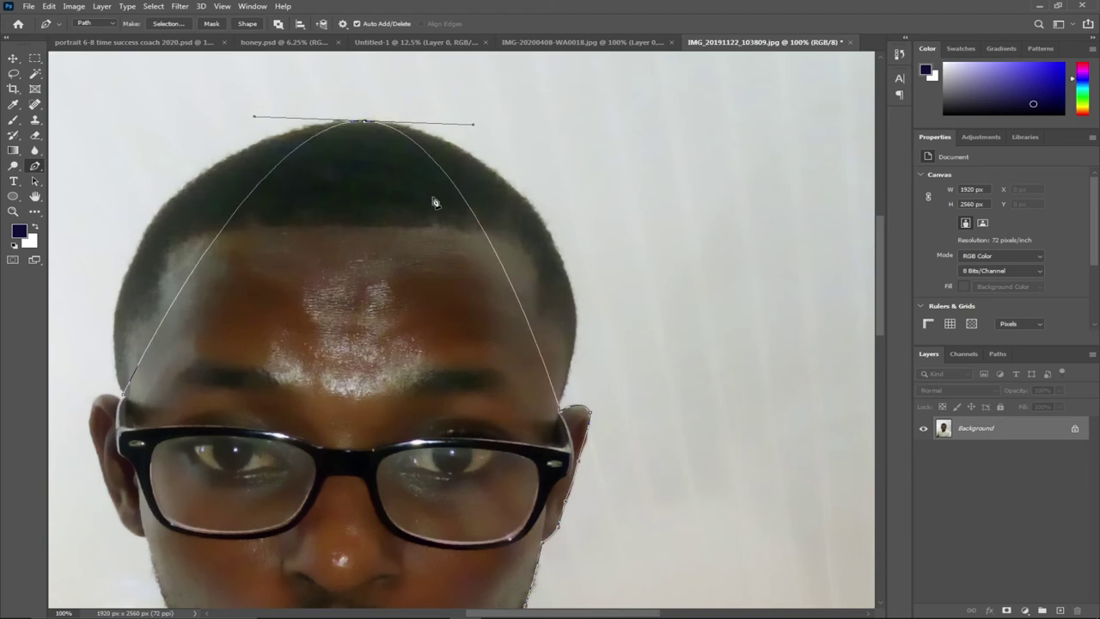
{"action": "left_click_drag", "start_coordinate": [500, 263], "coordinate": [555, 244]}
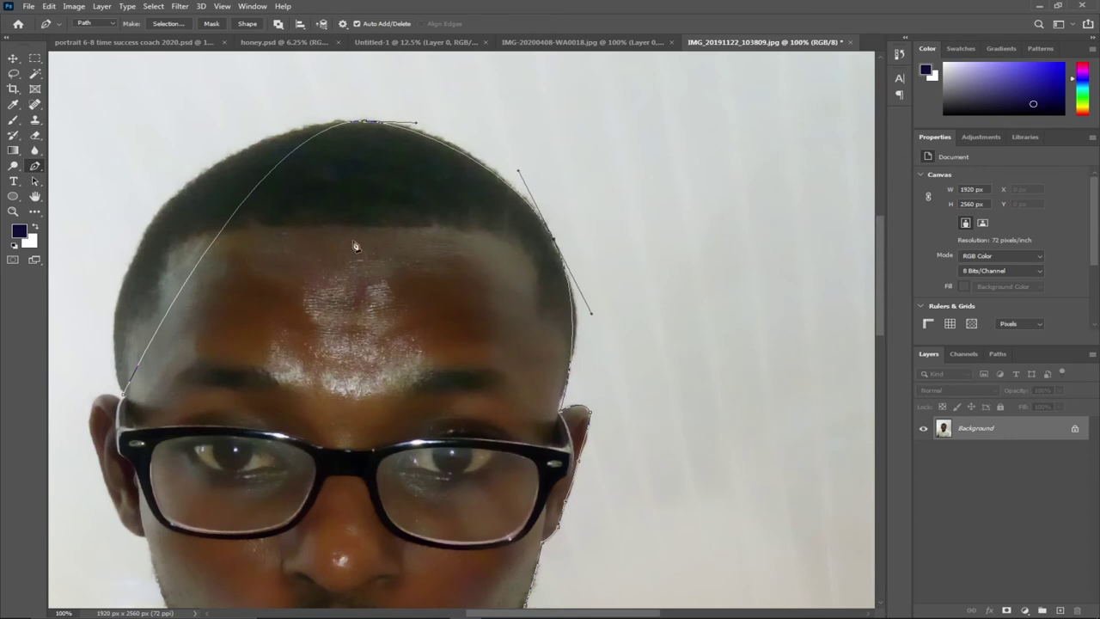
{"action": "left_click_drag", "start_coordinate": [186, 289], "coordinate": [145, 234]}
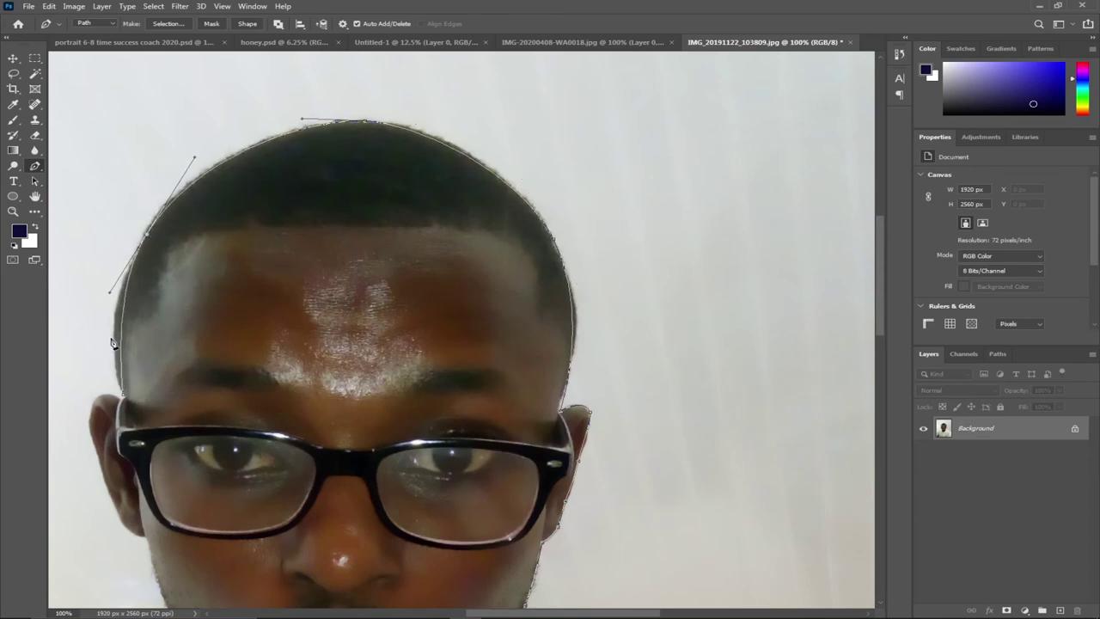
{"action": "left_click_drag", "start_coordinate": [121, 344], "coordinate": [113, 346]}
{"action": "left_click", "coordinate": [455, 150]}
Trace the path around the untraced ear and down the jawline to the shirt collar, fitting it with added anchor points
{"action": "left_click_drag", "start_coordinate": [883, 281], "coordinate": [882, 329]}
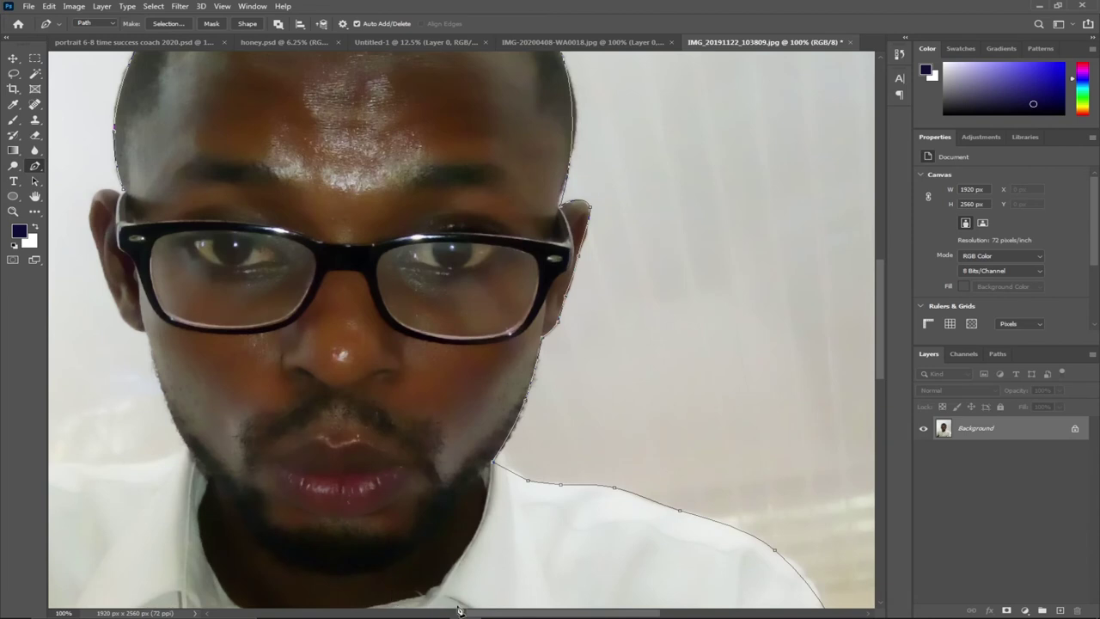
{"action": "left_click_drag", "start_coordinate": [480, 613], "coordinate": [462, 612]}
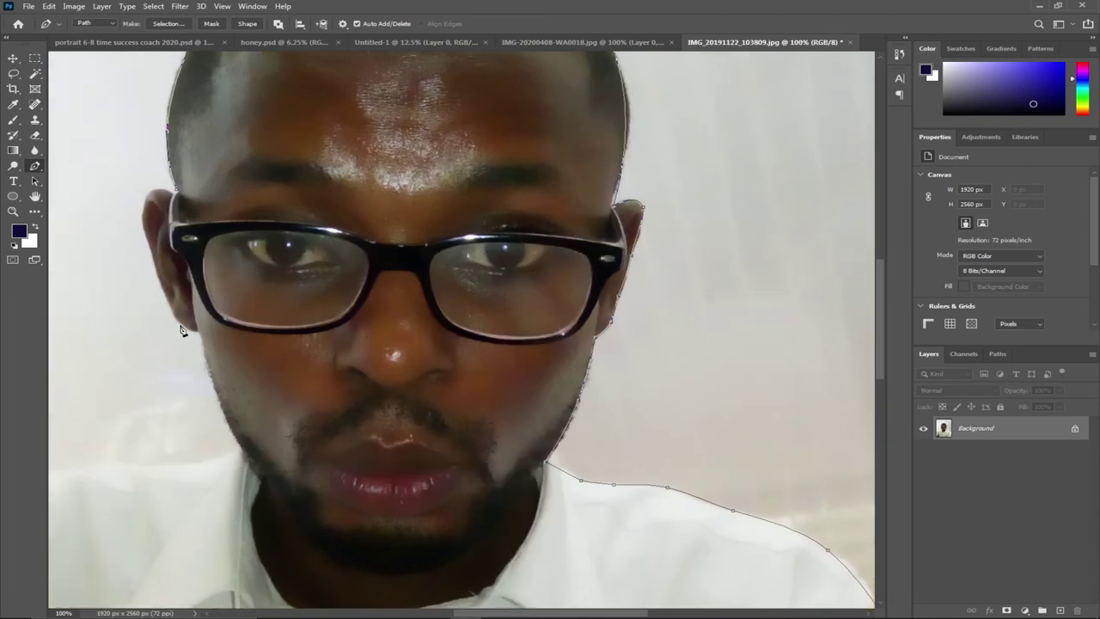
{"action": "left_click_drag", "start_coordinate": [152, 259], "coordinate": [148, 222]}
{"action": "left_click", "coordinate": [163, 222]}
{"action": "mouse_move", "coordinate": [146, 196]}
{"action": "left_mouse_down"}
{"action": "mouse_move", "coordinate": [135, 209]}
{"action": "mouse_move", "coordinate": [153, 182]}
{"action": "left_mouse_up"}
{"action": "left_click", "coordinate": [176, 194]}
{"action": "left_click", "coordinate": [182, 325]}
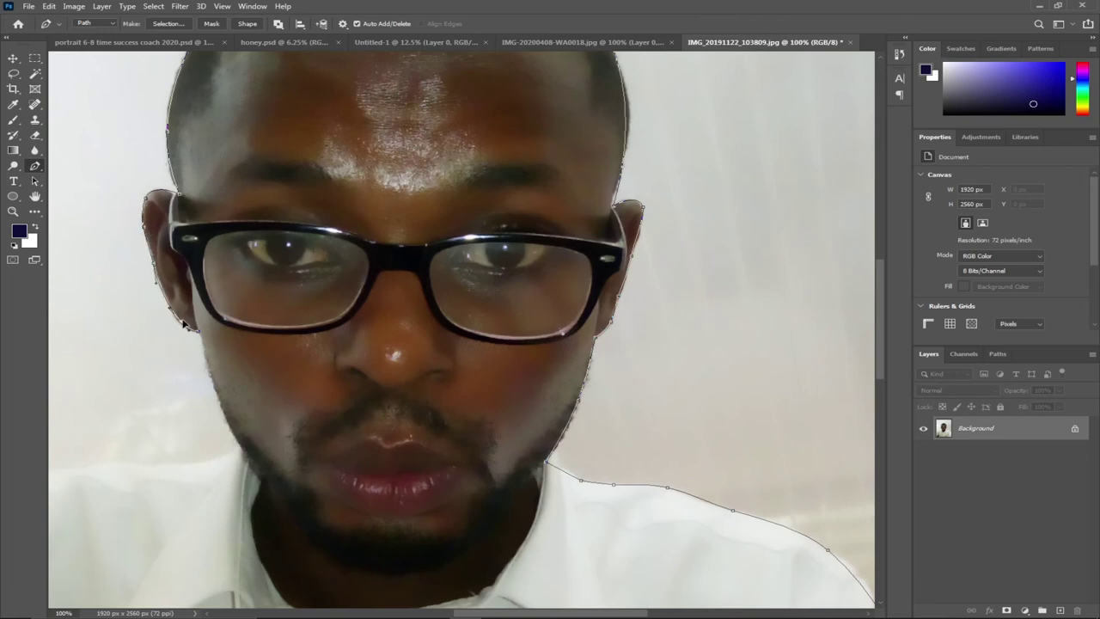
{"action": "left_click", "coordinate": [163, 300]}
{"action": "left_click", "coordinate": [242, 450]}
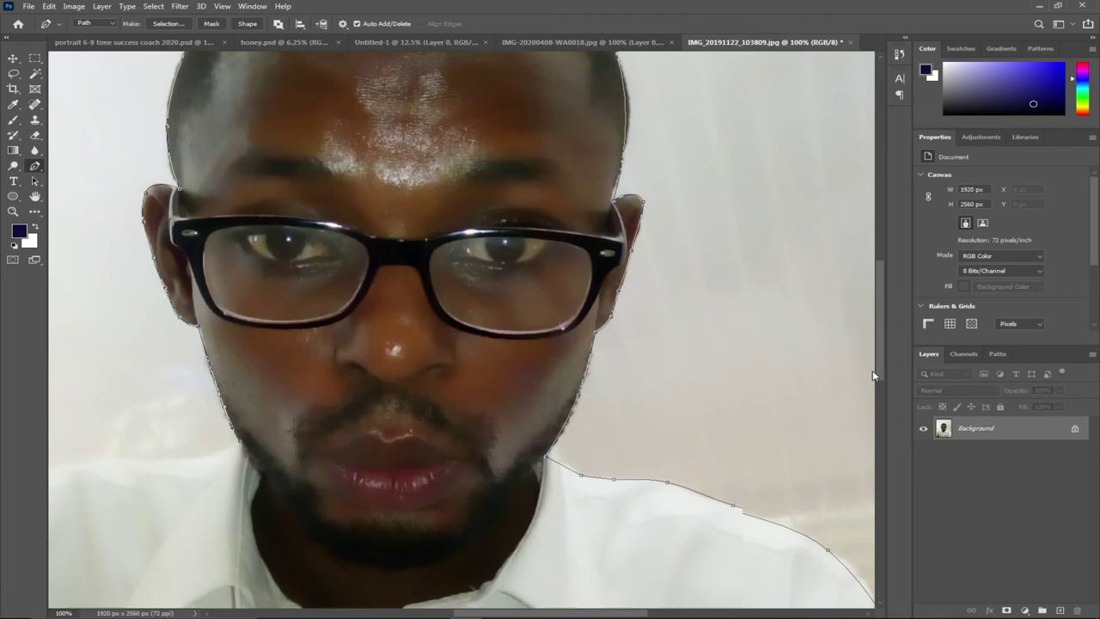
Extend the path from the collar over the untraced shoulder to the photo's left edge, curving it with added anchor points
{"action": "scroll", "coordinate": [874, 370], "scroll_direction": "down", "scroll_amount": 3}
{"action": "left_click_drag", "start_coordinate": [585, 614], "coordinate": [533, 598]}
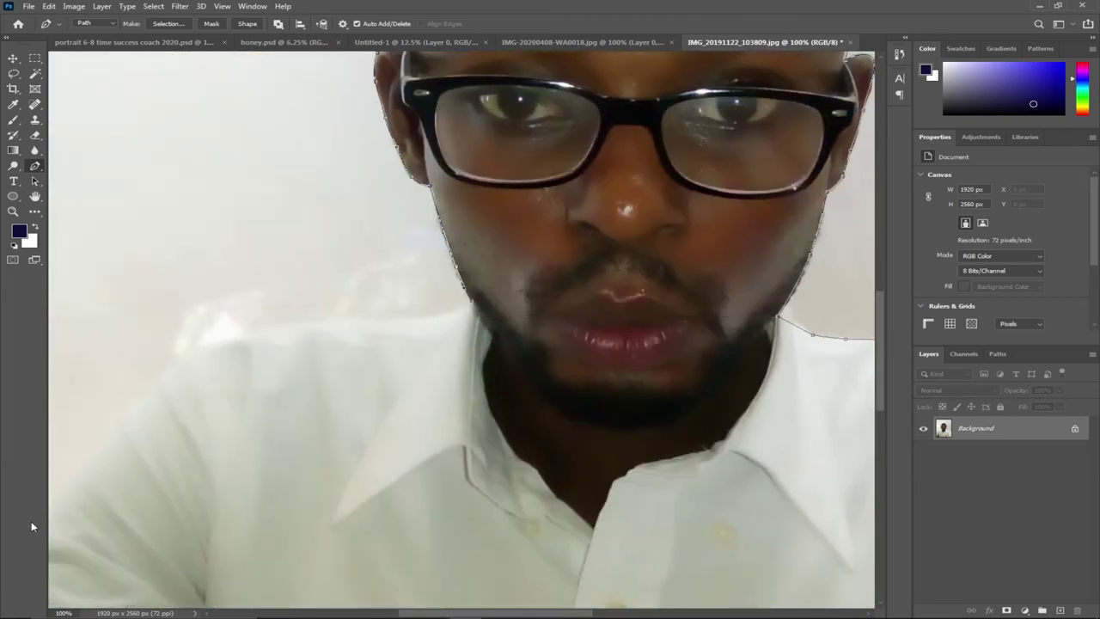
{"action": "left_click", "coordinate": [86, 455]}
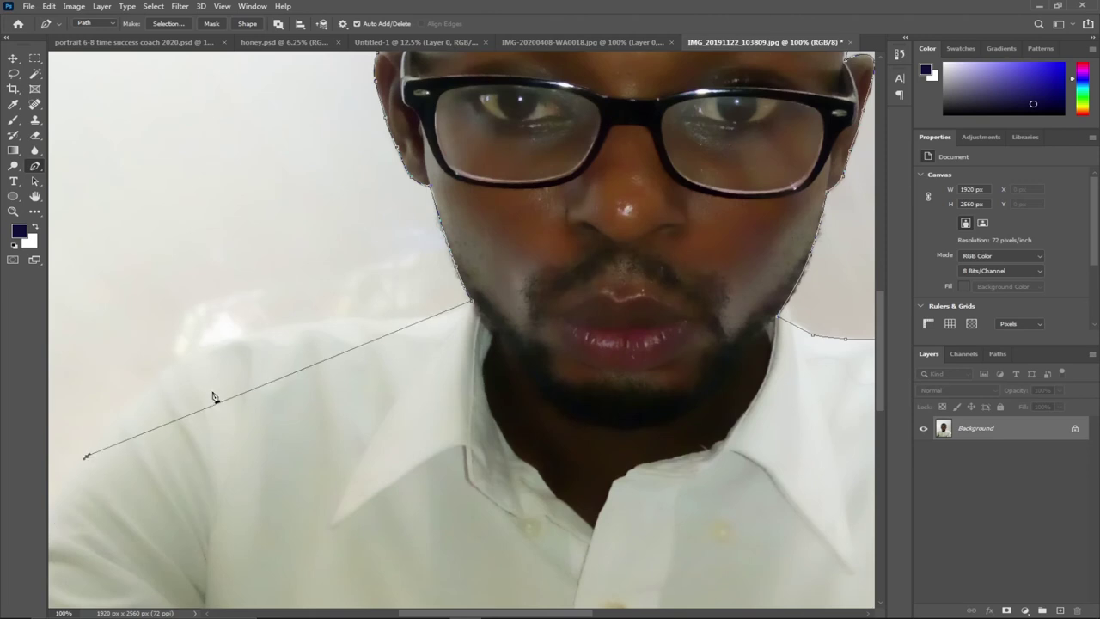
{"action": "left_click_drag", "start_coordinate": [224, 404], "coordinate": [206, 346]}
{"action": "mouse_move", "coordinate": [422, 313]}
{"action": "left_mouse_down"}
{"action": "mouse_move", "coordinate": [430, 309]}
{"action": "mouse_move", "coordinate": [423, 321]}
{"action": "left_mouse_up"}
{"action": "left_click_drag", "start_coordinate": [486, 615], "coordinate": [442, 608]}
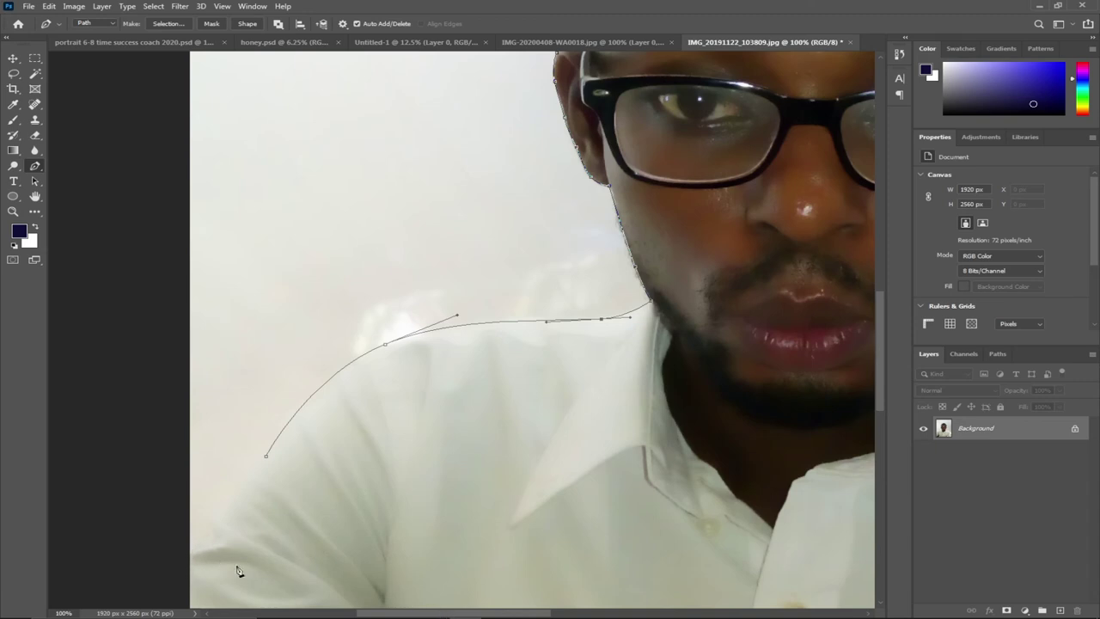
{"action": "left_click", "coordinate": [190, 545]}
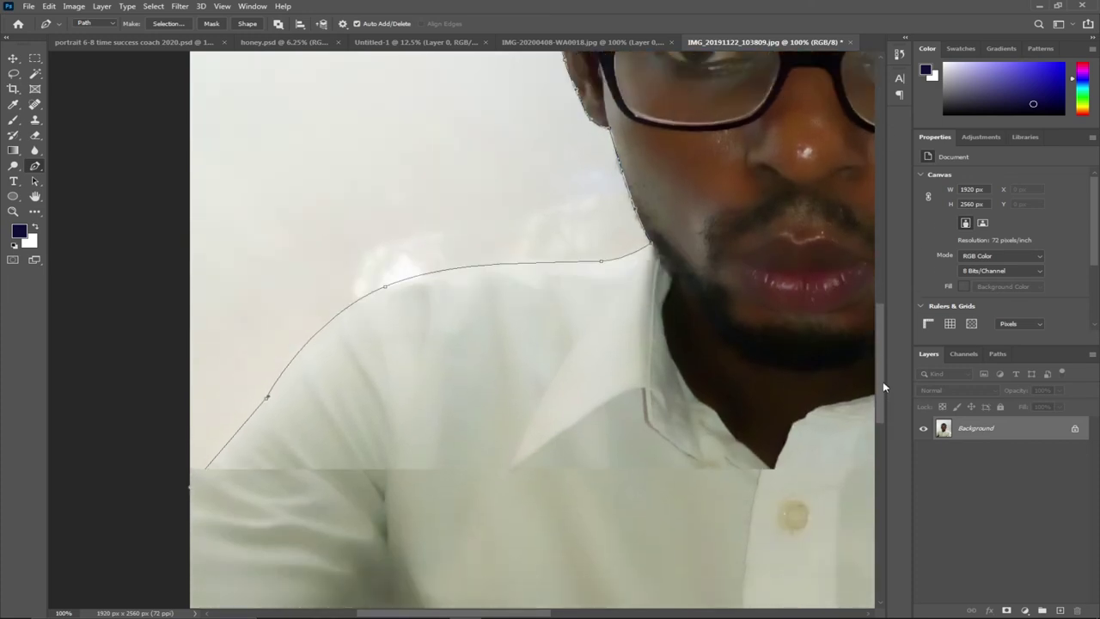
Run the path down the photo's left edge and trace the sleeve's inner edge up to the armpit
{"action": "left_click_drag", "start_coordinate": [884, 384], "coordinate": [870, 481]}
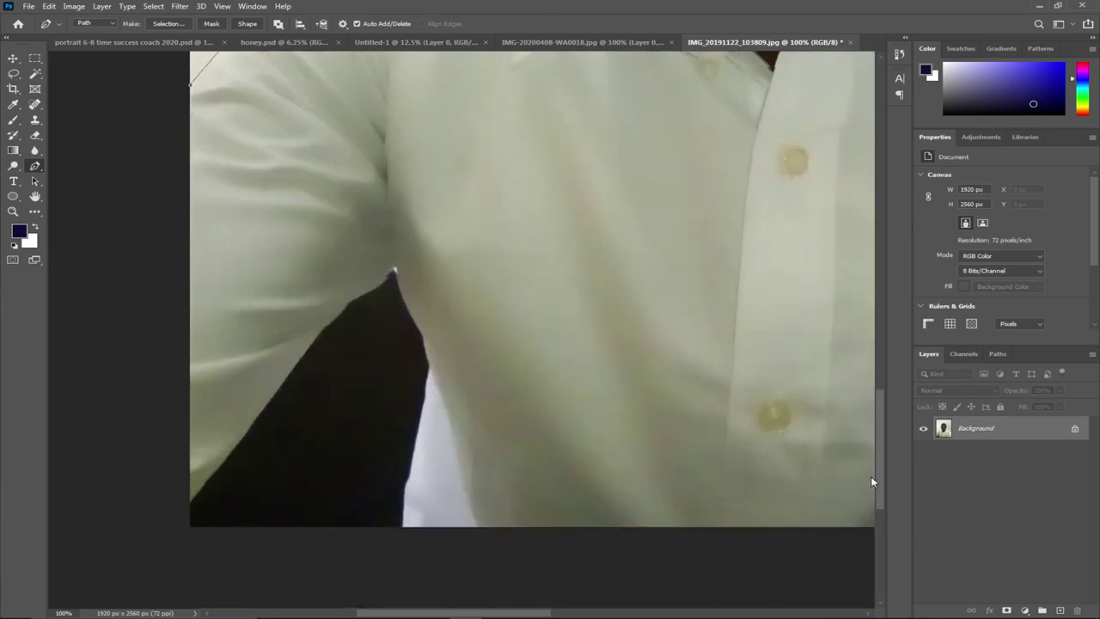
{"action": "left_click", "coordinate": [192, 505]}
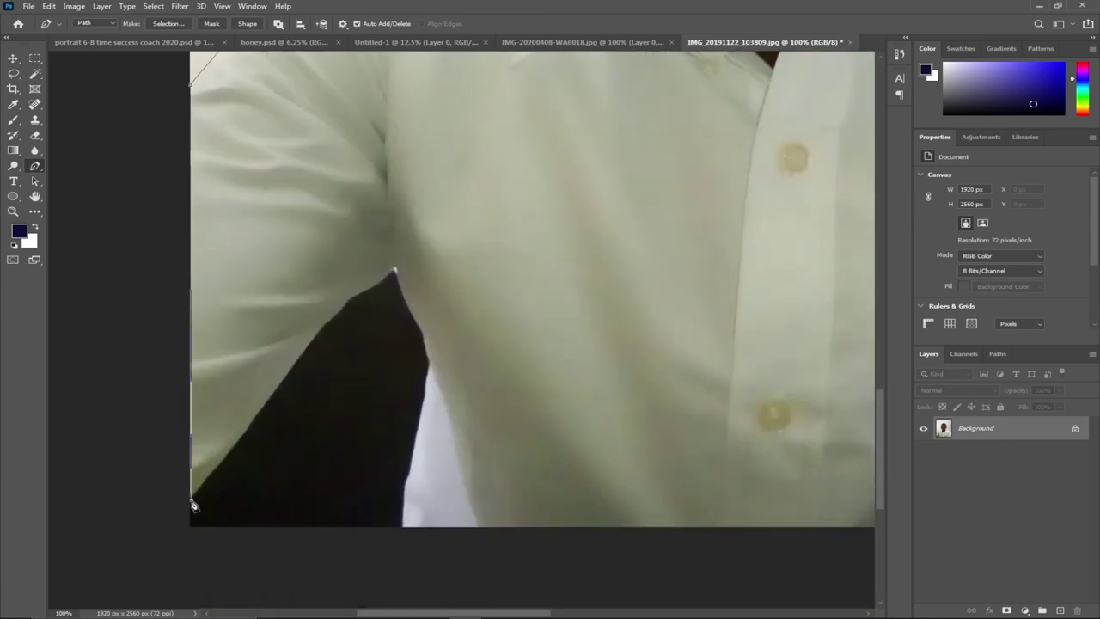
{"action": "left_click", "coordinate": [395, 270]}
{"action": "left_click_drag", "start_coordinate": [352, 322], "coordinate": [338, 311]}
{"action": "left_click", "coordinate": [350, 297]}
{"action": "left_click", "coordinate": [363, 287]}
{"action": "left_click", "coordinate": [376, 279]}
Extend the path from the armpit to the photo's bottom edge and bend it along the side of the shirt
{"action": "left_click", "coordinate": [402, 526]}
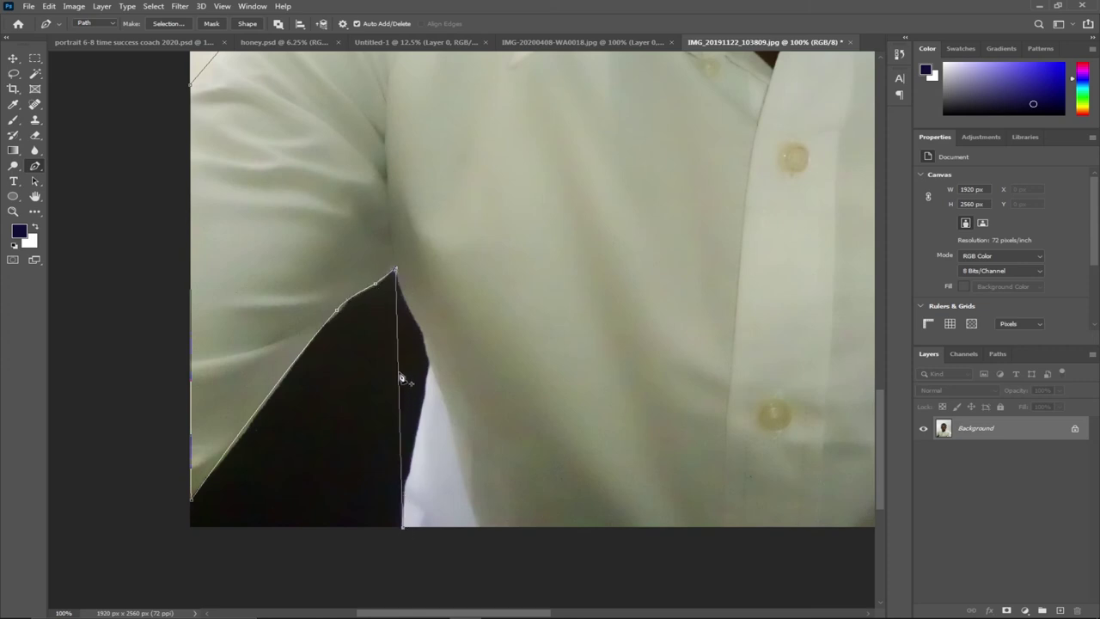
{"action": "left_click_drag", "start_coordinate": [399, 373], "coordinate": [427, 364]}
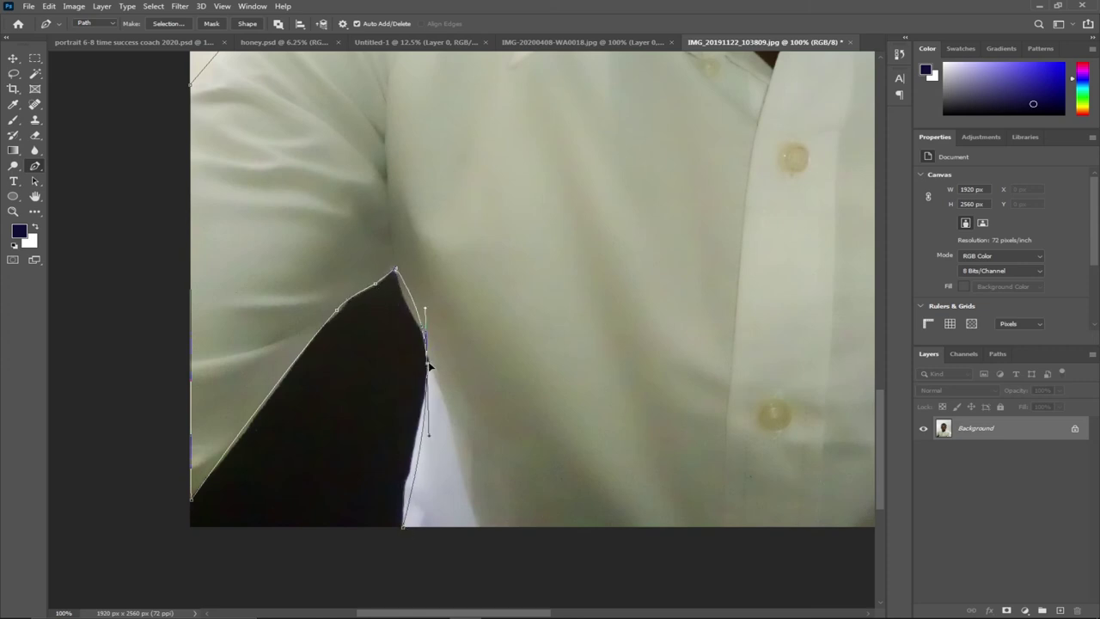
{"action": "left_click", "coordinate": [410, 304]}
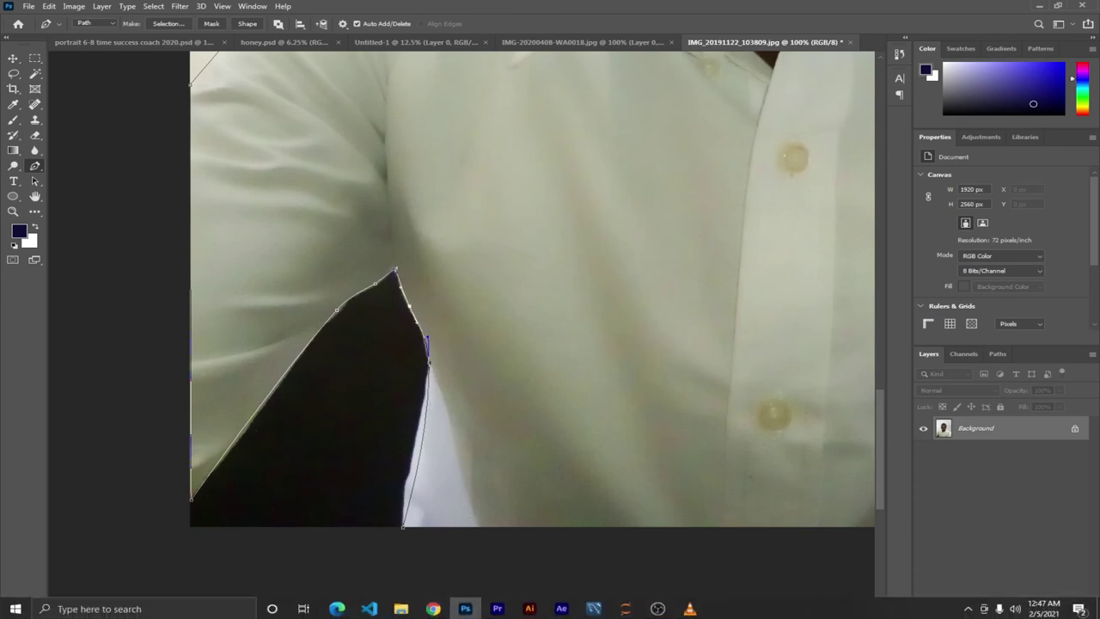
Continue the path along the photo's bottom edge to the gap beside the other arm, and trace the shirt's side up to the armpit
{"action": "left_click_drag", "start_coordinate": [445, 612], "coordinate": [576, 550]}
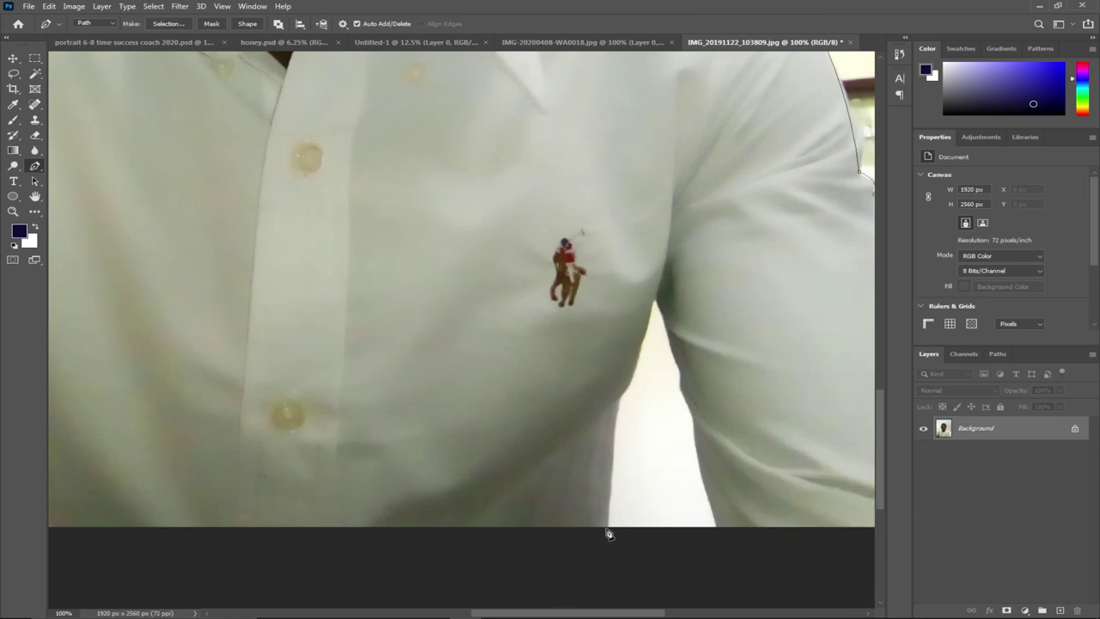
{"action": "left_click", "coordinate": [610, 532]}
{"action": "left_click", "coordinate": [619, 396]}
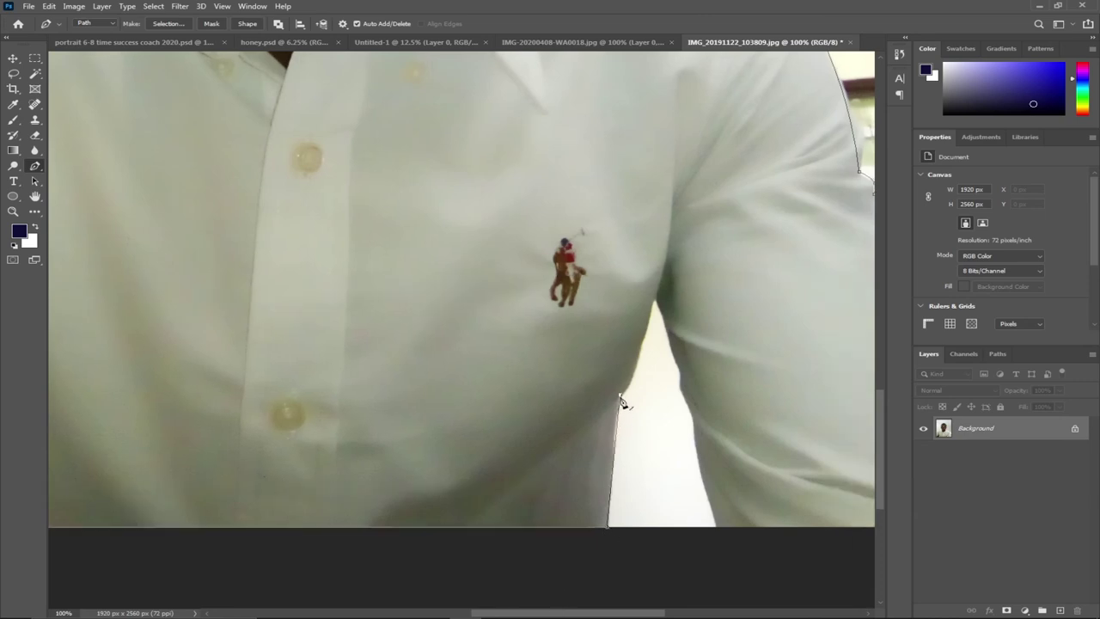
{"action": "left_click", "coordinate": [619, 413]}
{"action": "left_click", "coordinate": [657, 290]}
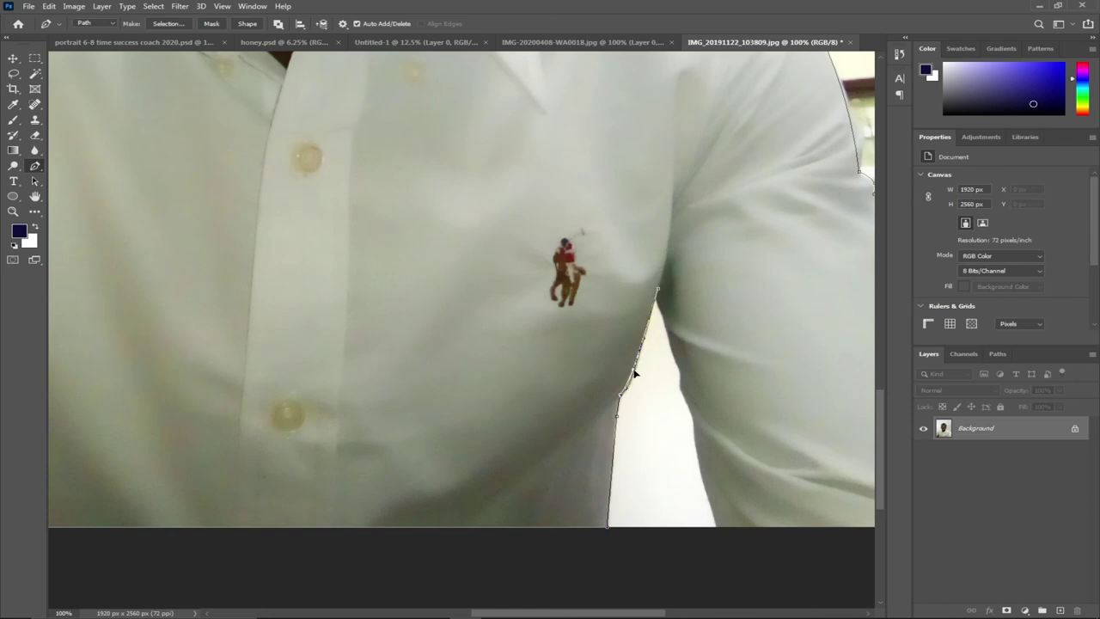
Trace down the other sleeve's inner edge, curving the path to fit, and close it around the photo's lower-right corner
{"action": "left_click", "coordinate": [719, 527]}
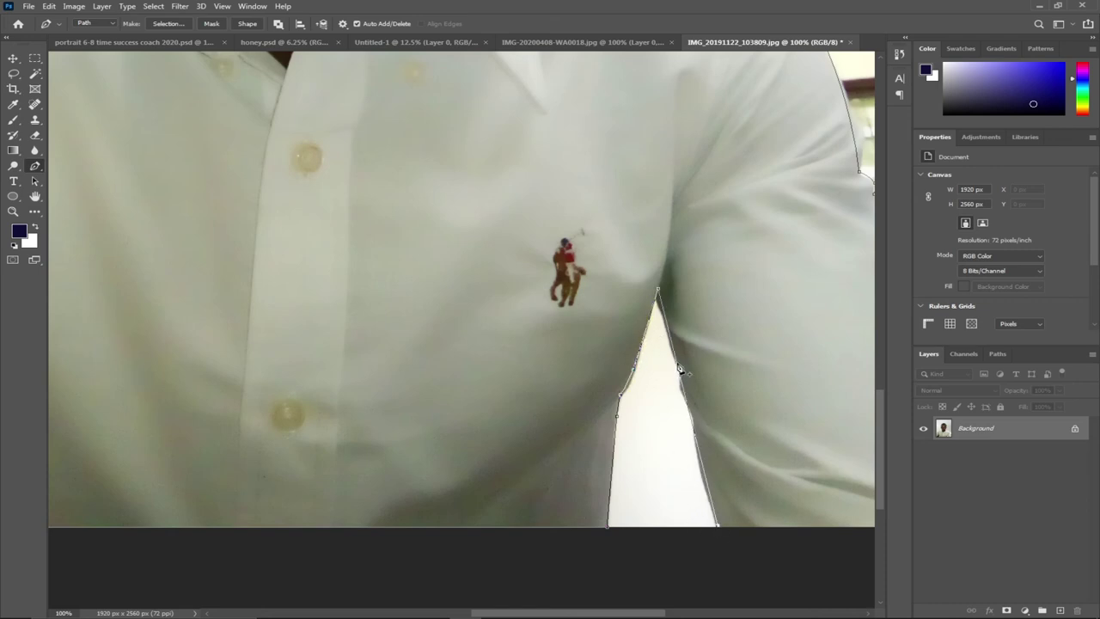
{"action": "left_click_drag", "start_coordinate": [709, 477], "coordinate": [692, 412]}
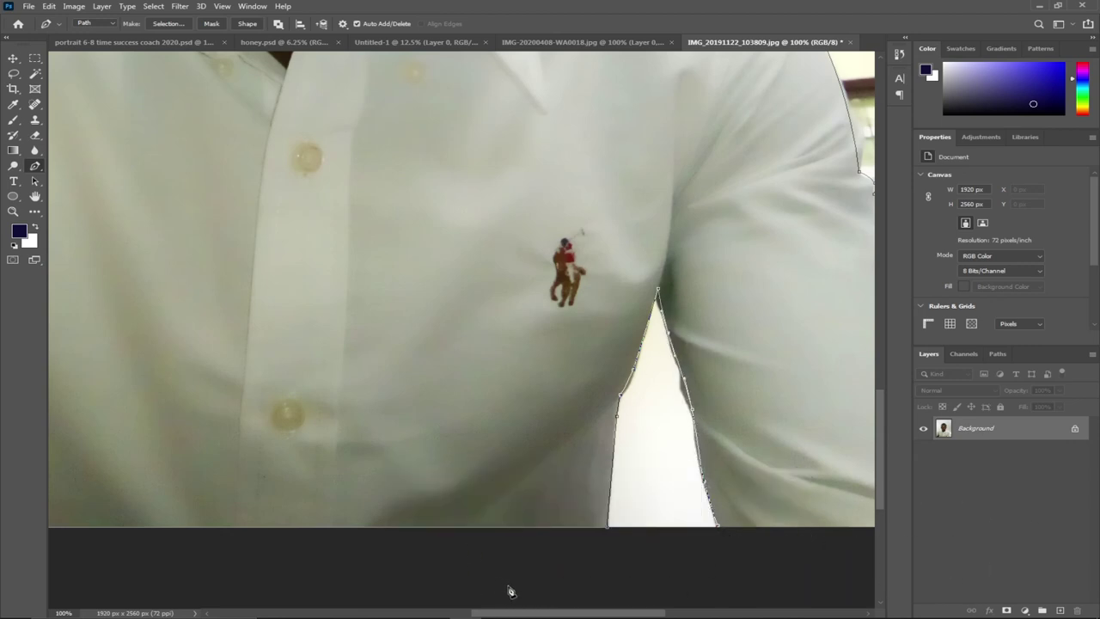
{"action": "left_click_drag", "start_coordinate": [560, 613], "coordinate": [619, 614]}
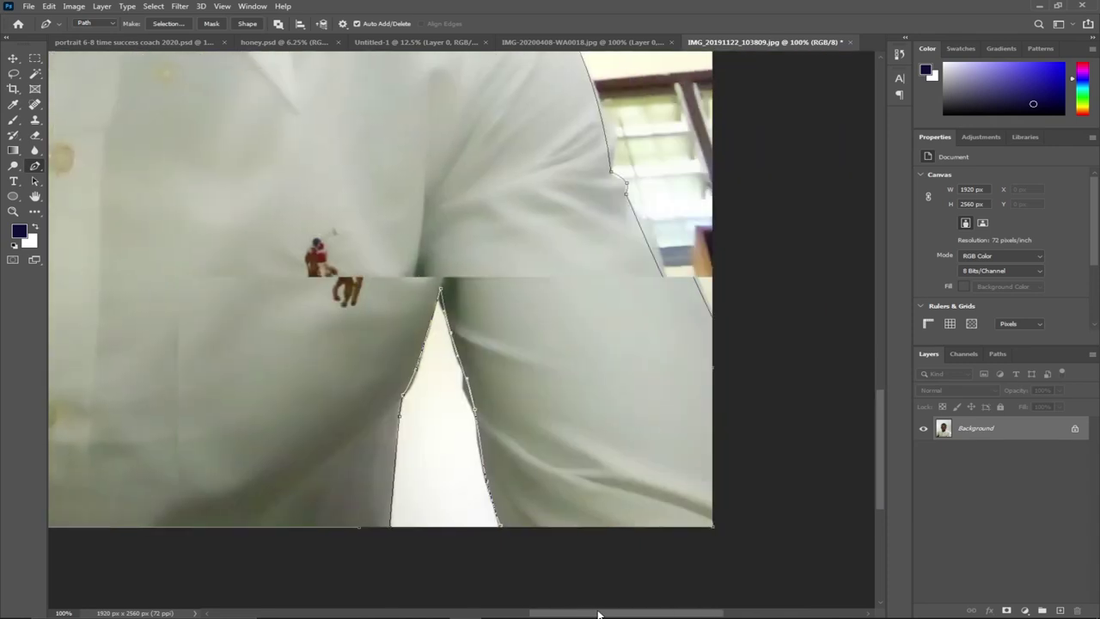
{"action": "left_click", "coordinate": [713, 528]}
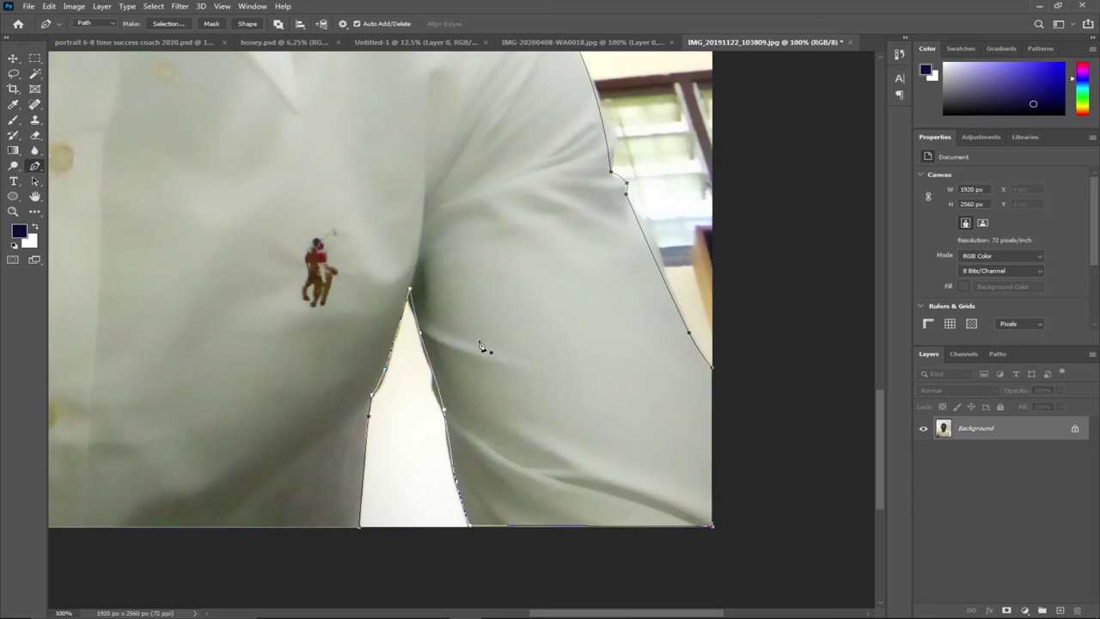
Make a selection from the closed path and zoom out to show the whole selected figure at 33.3%
{"action": "right_click", "coordinate": [516, 271]}
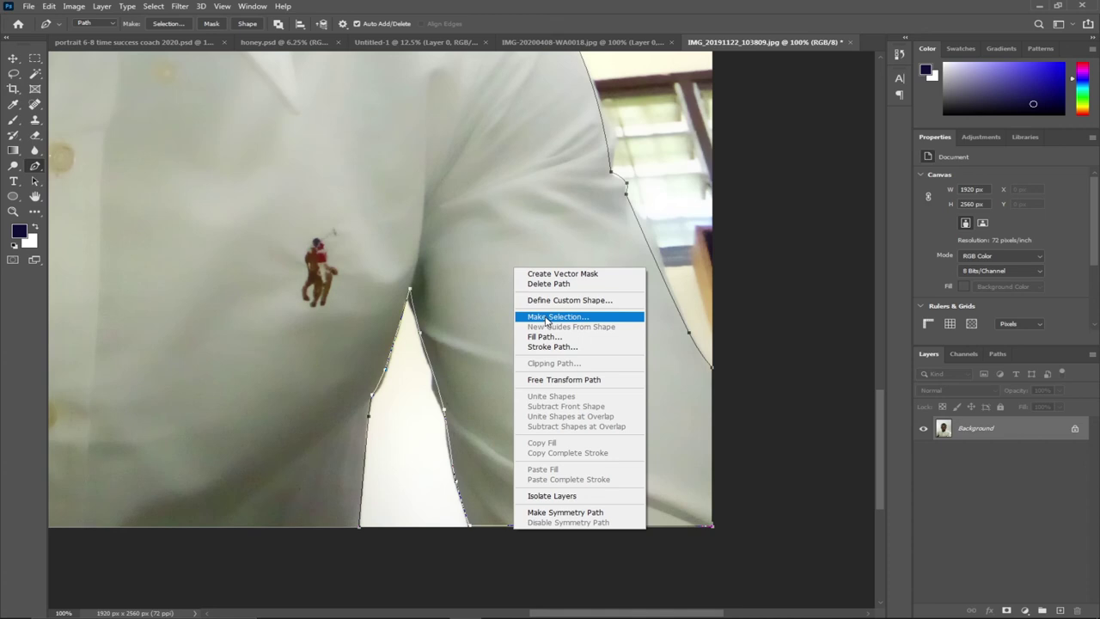
{"action": "left_click", "coordinate": [547, 317]}
{"action": "left_click", "coordinate": [615, 169]}
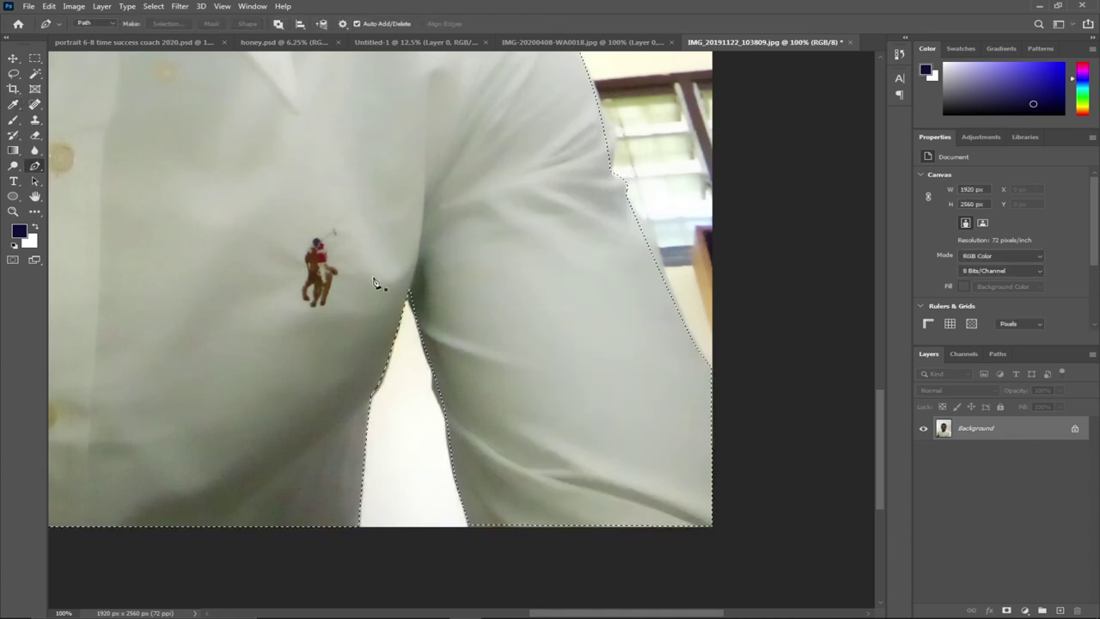
{"action": "left_click", "coordinate": [12, 210]}
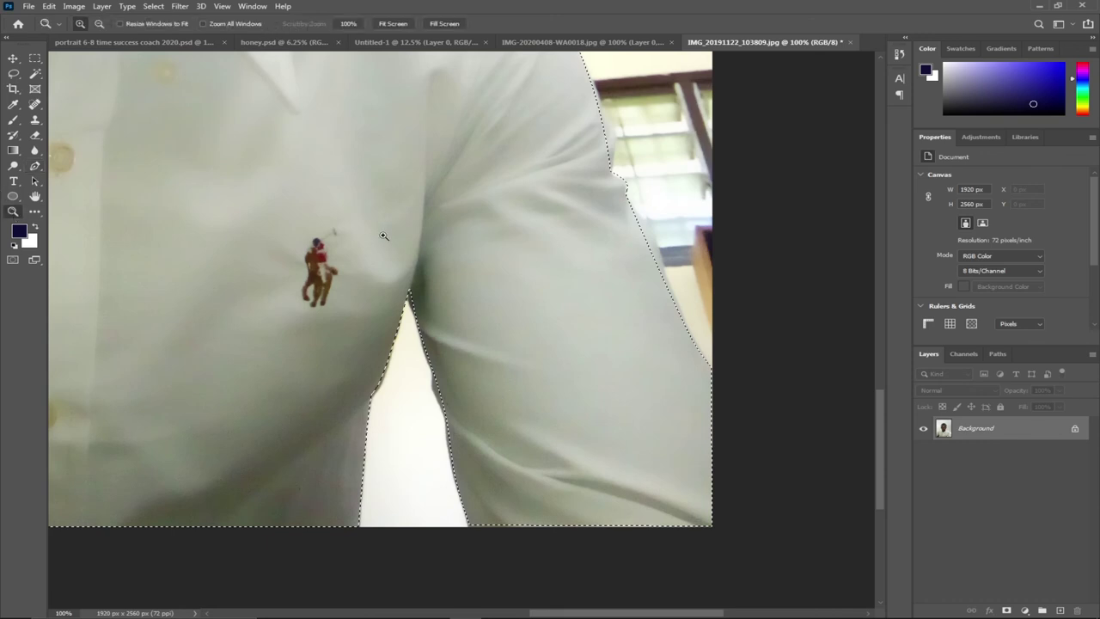
{"action": "left_click", "coordinate": [383, 235], "text": "alt"}
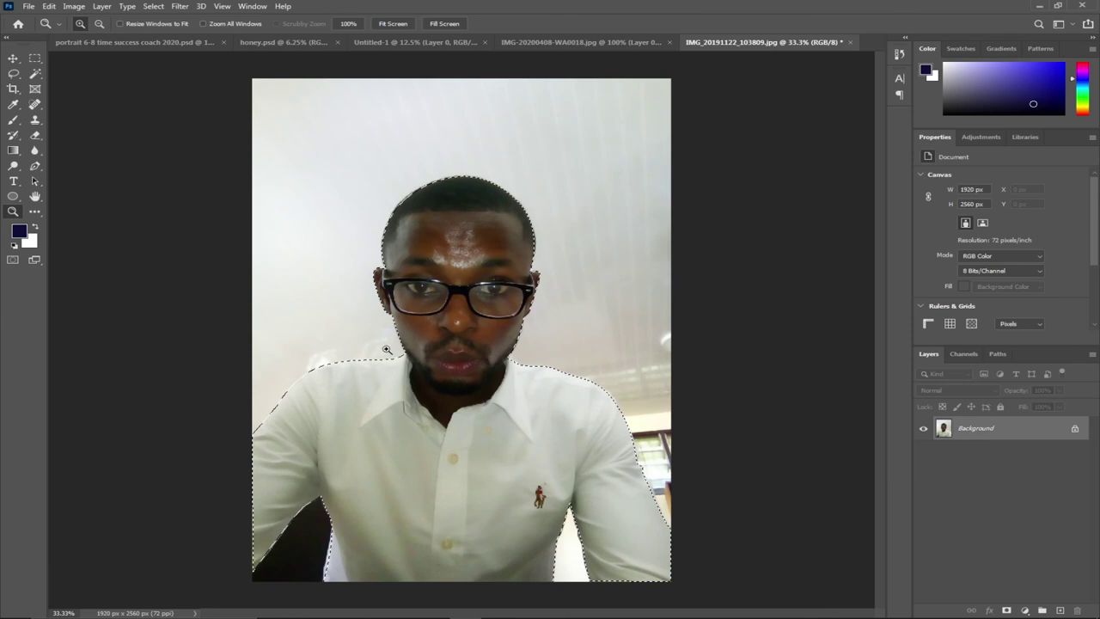
Cut the selected man out of the photo and create a new portrait A4 print document, 210 x 297 mm at 300 pixels/inch
{"action": "left_click", "coordinate": [49, 6]}
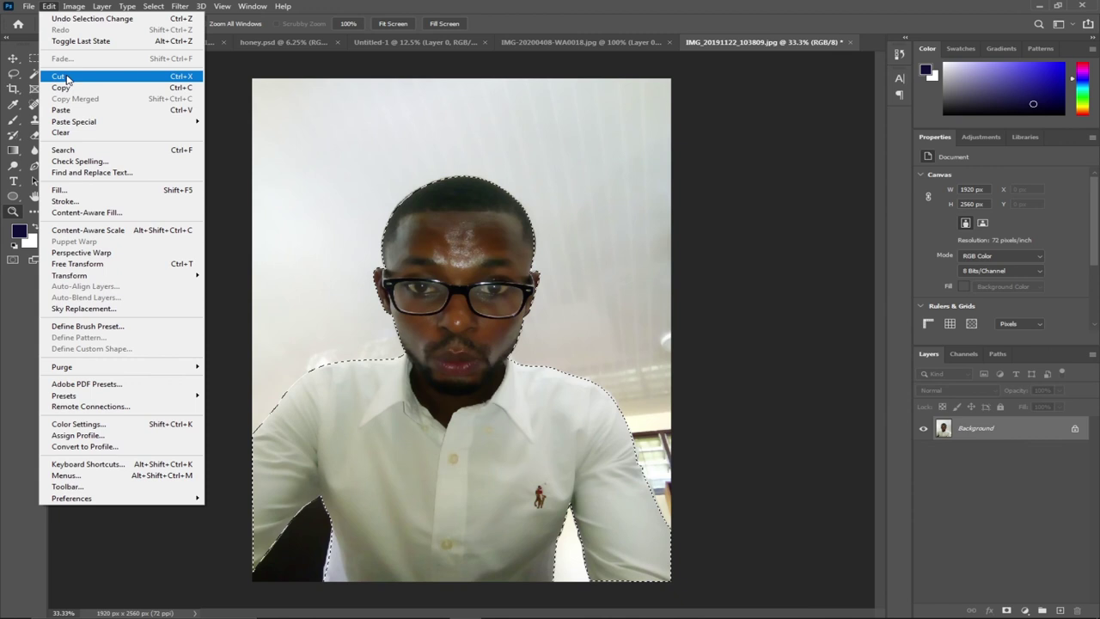
{"action": "left_click", "coordinate": [66, 76]}
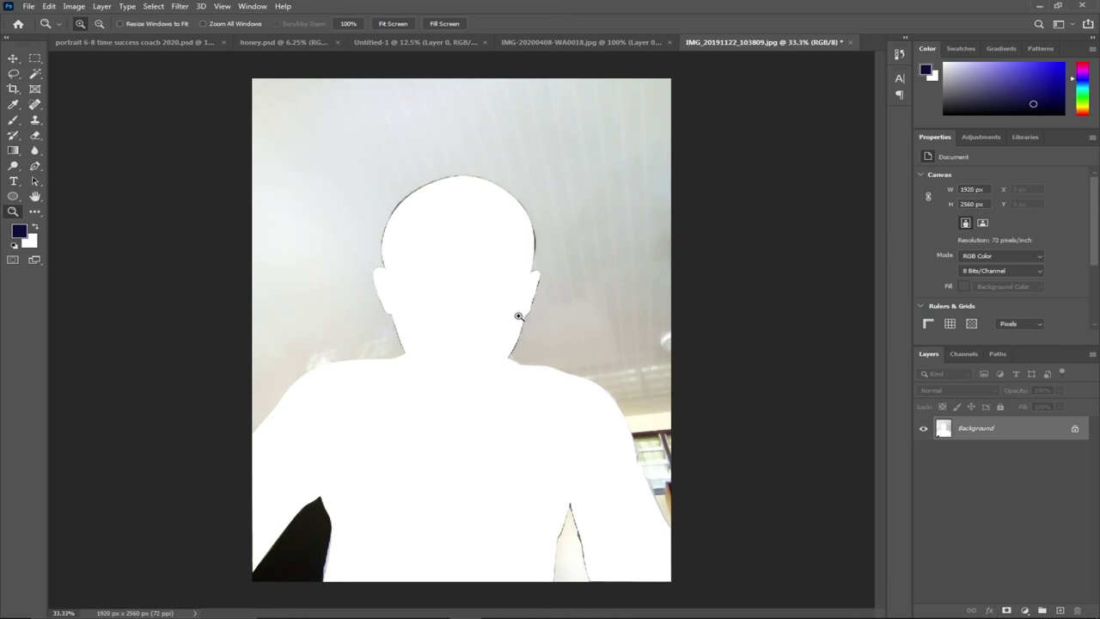
{"action": "left_click", "coordinate": [29, 6]}
{"action": "left_click", "coordinate": [46, 26]}
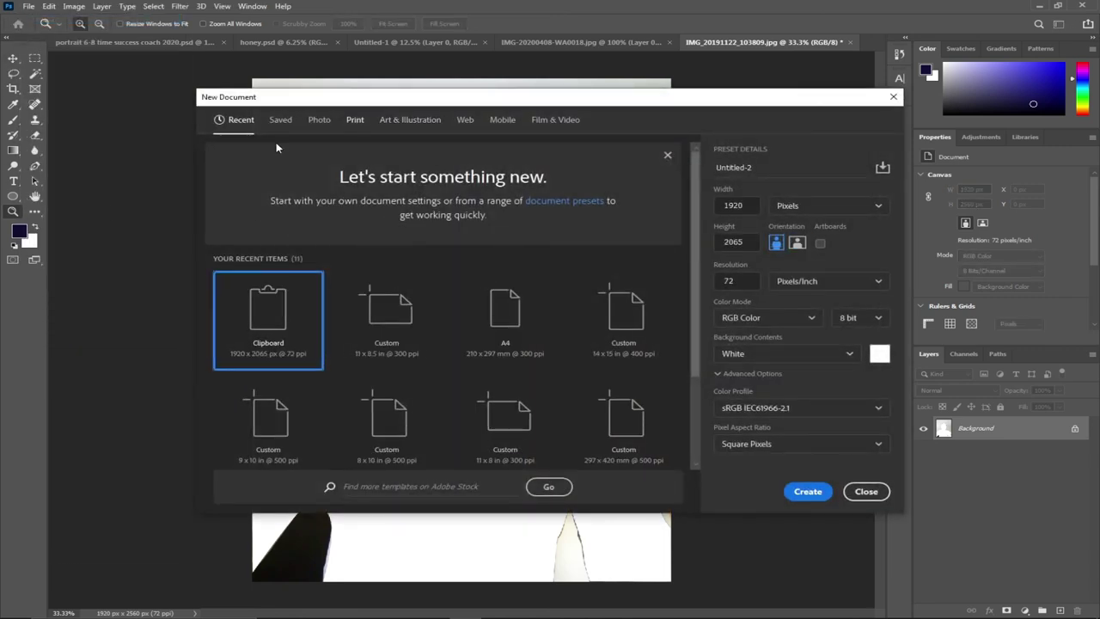
{"action": "left_click", "coordinate": [350, 122]}
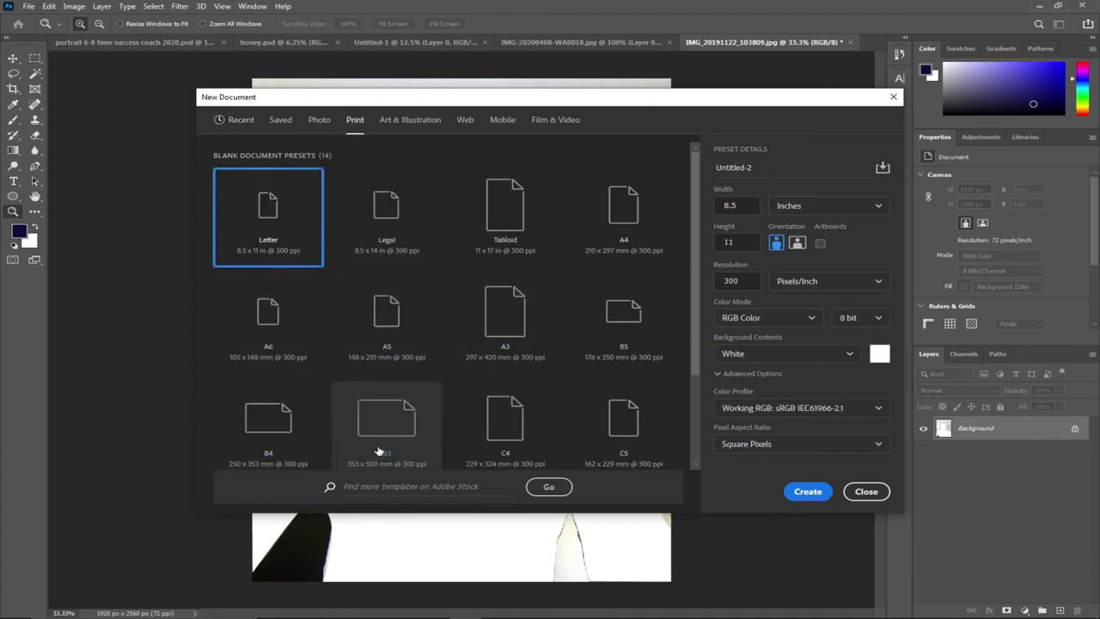
{"action": "left_click", "coordinate": [624, 243]}
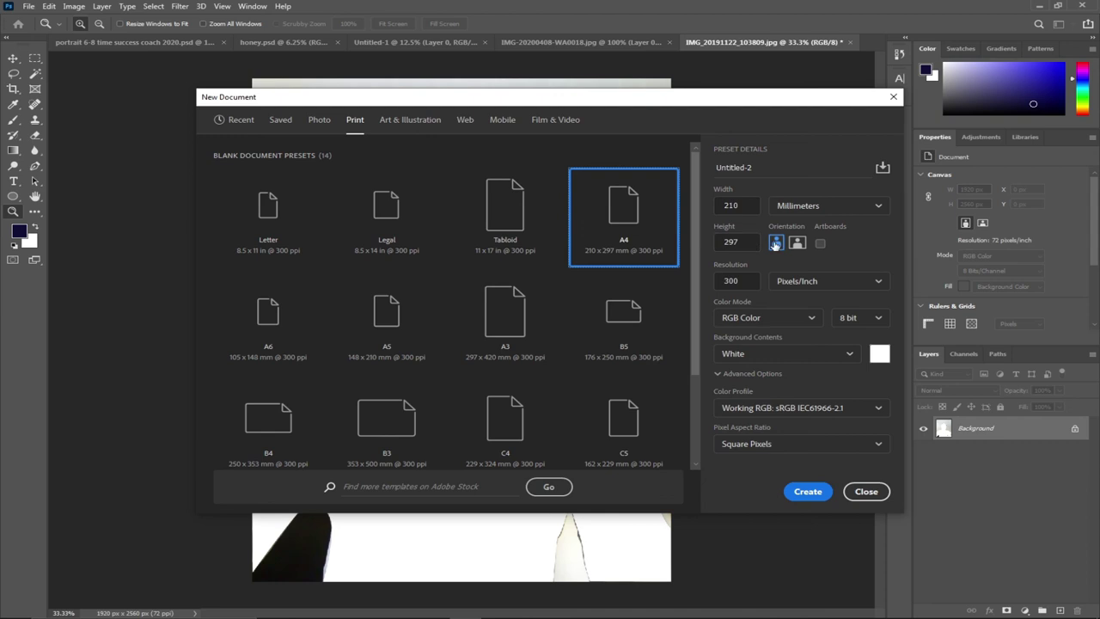
{"action": "left_click", "coordinate": [806, 493]}
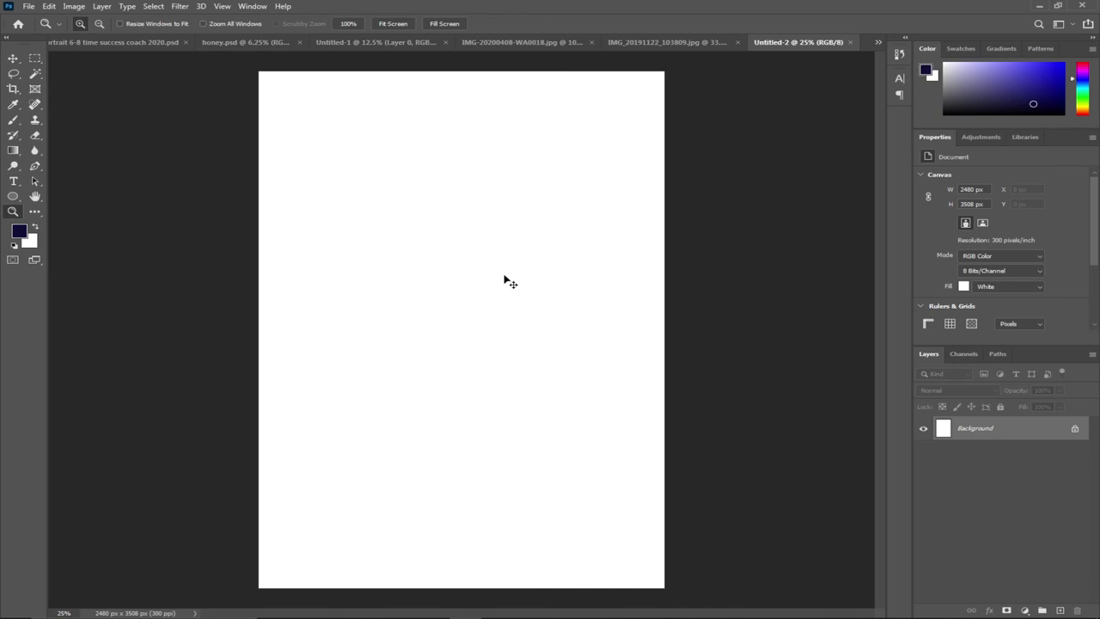
Paste the cut-out man onto the blank page, enlarge him to about 131%, and position him to fill the page width at the bottom edge
{"action": "left_click", "coordinate": [49, 7]}
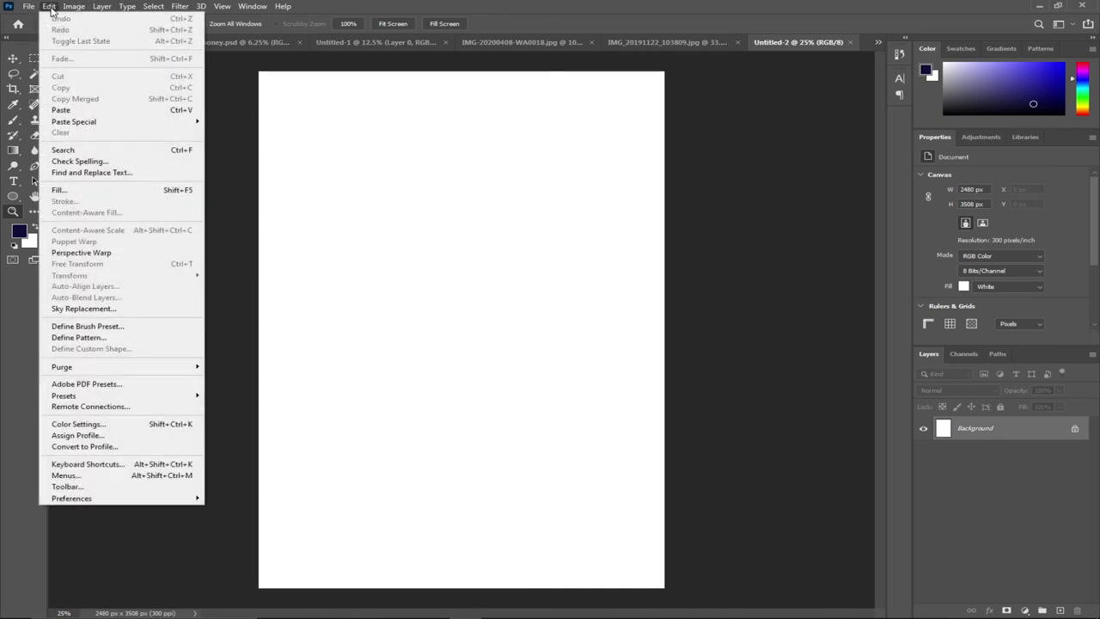
{"action": "left_click", "coordinate": [61, 110]}
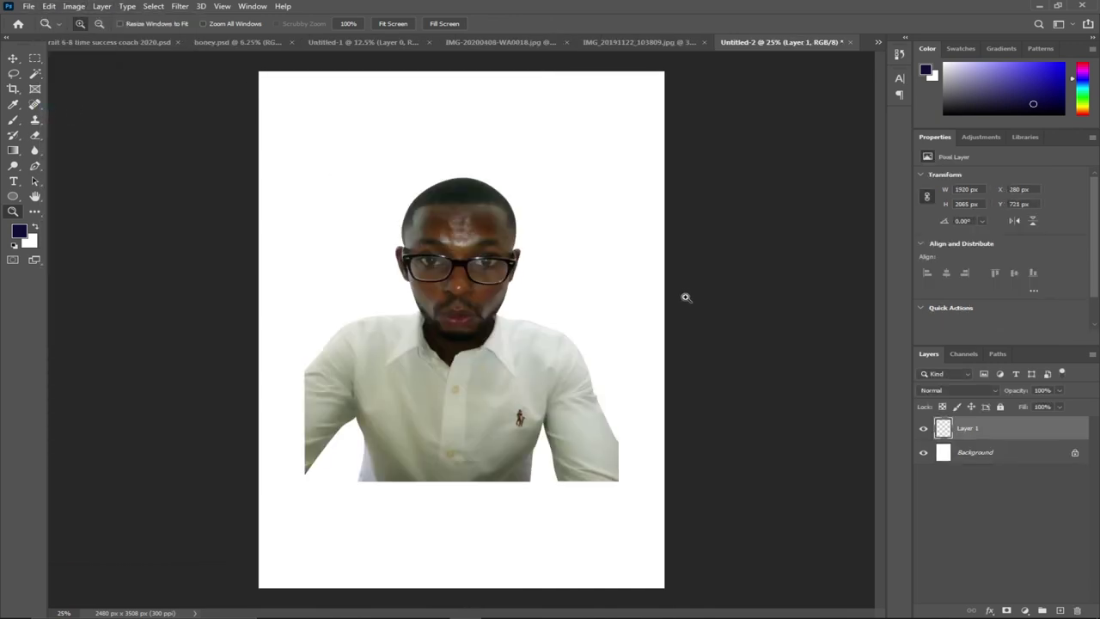
{"action": "left_click", "coordinate": [13, 58]}
{"action": "left_click_drag", "start_coordinate": [621, 176], "coordinate": [654, 143]}
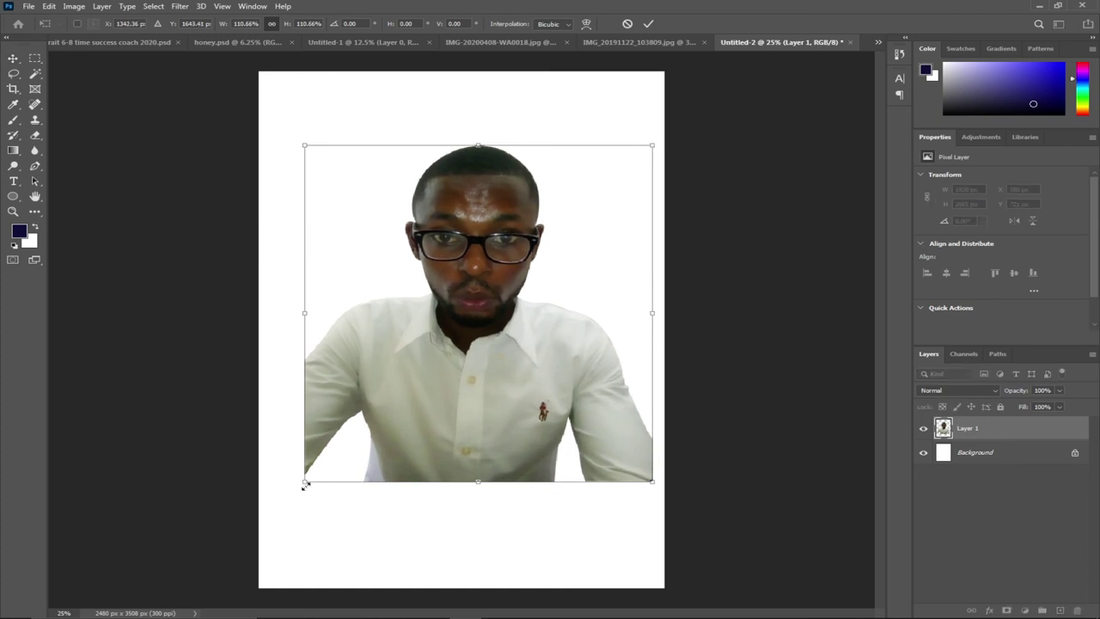
{"action": "left_click_drag", "start_coordinate": [304, 483], "coordinate": [259, 532]}
{"action": "left_click_drag", "start_coordinate": [416, 412], "coordinate": [420, 485]}
{"action": "left_click_drag", "start_coordinate": [657, 211], "coordinate": [662, 200]}
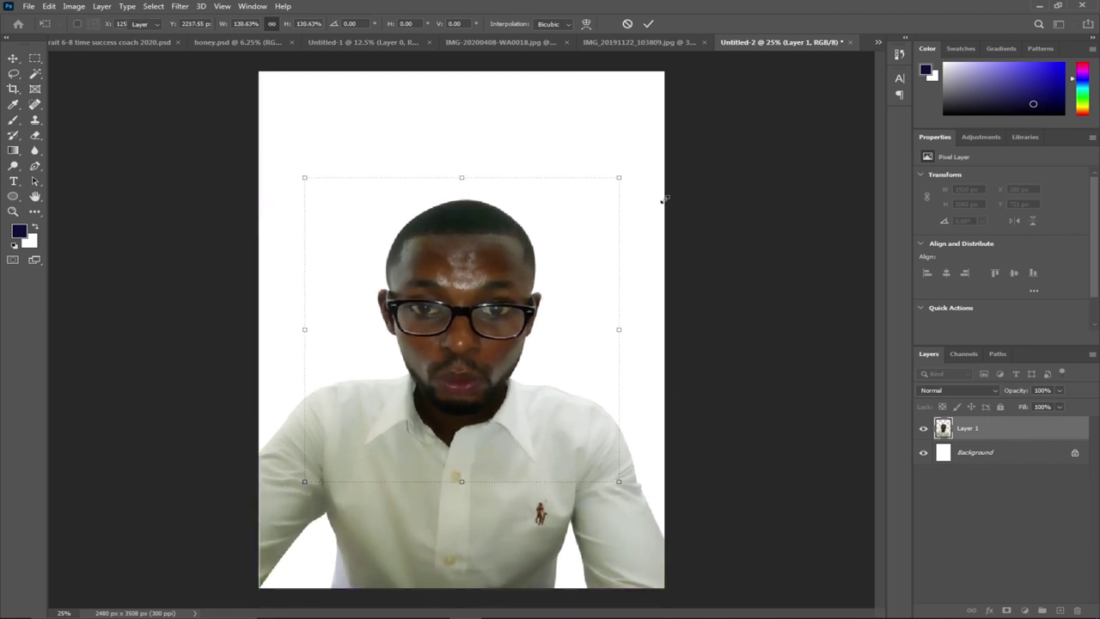
{"action": "key", "text": "Return"}
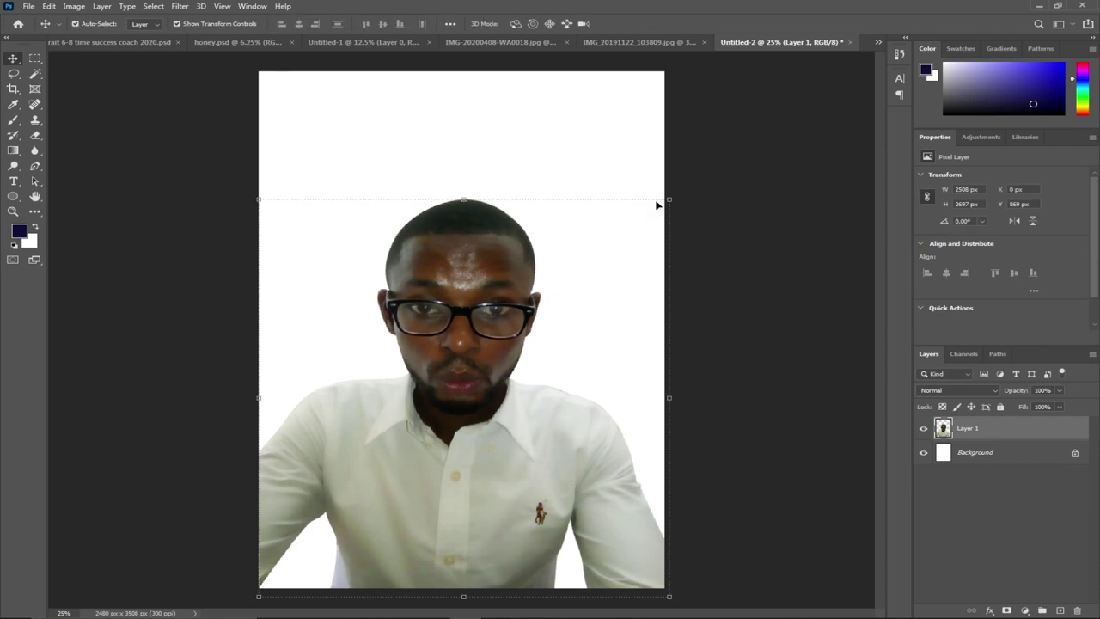
Convert the Background into a regular layer named Layer 0, enable Gradient Overlay with Color Overlay off, and show the Pinks gradient presets
{"action": "double_click", "coordinate": [1020, 457]}
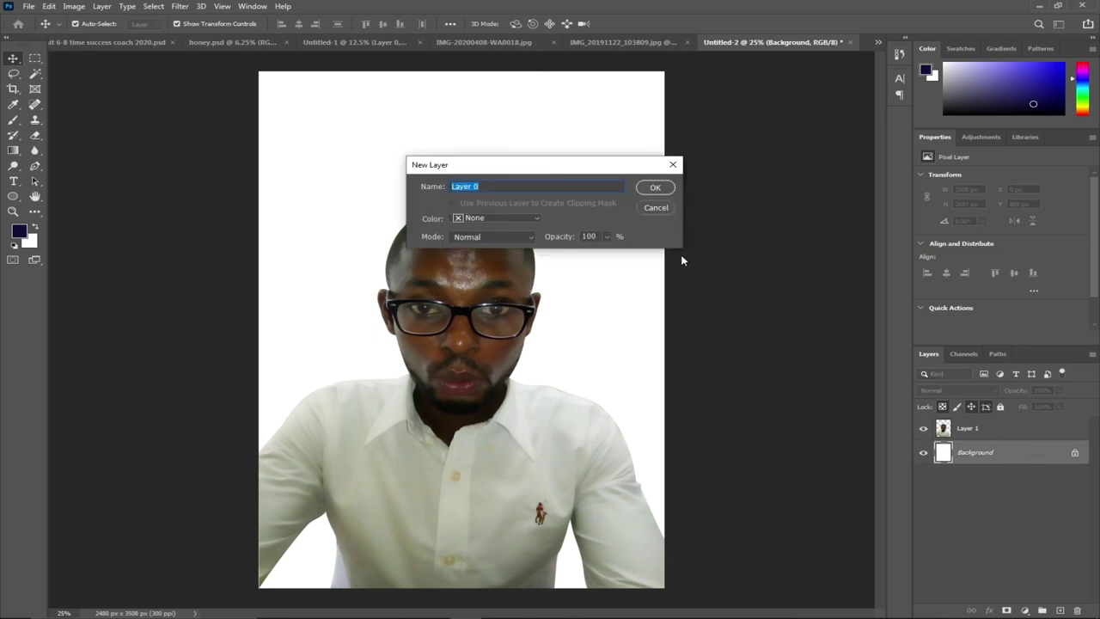
{"action": "left_click", "coordinate": [657, 189]}
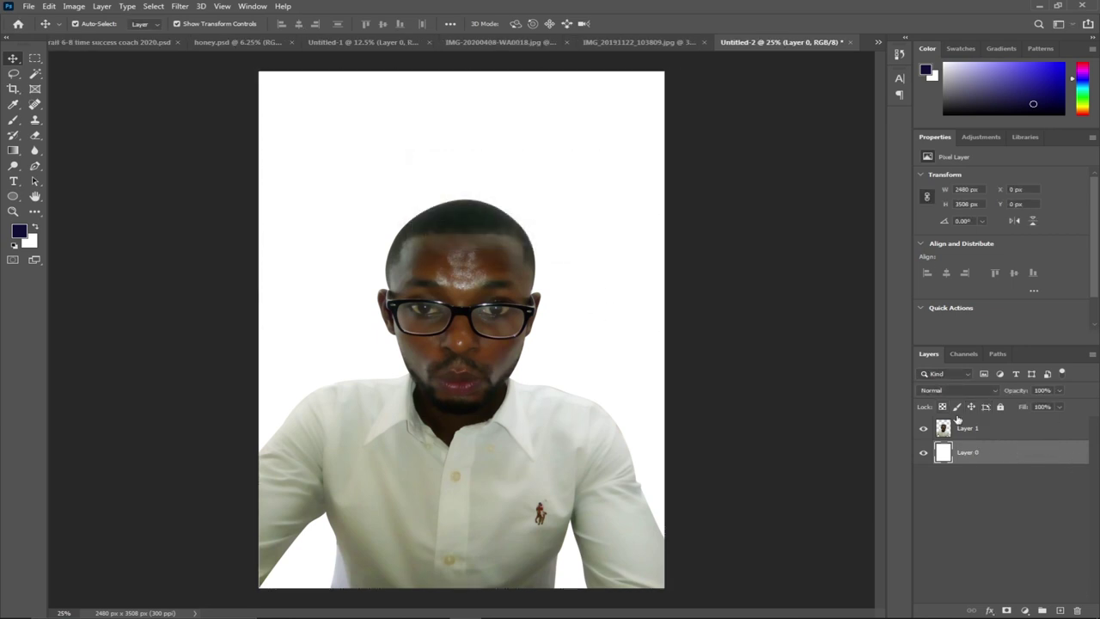
{"action": "left_click", "coordinate": [611, 424]}
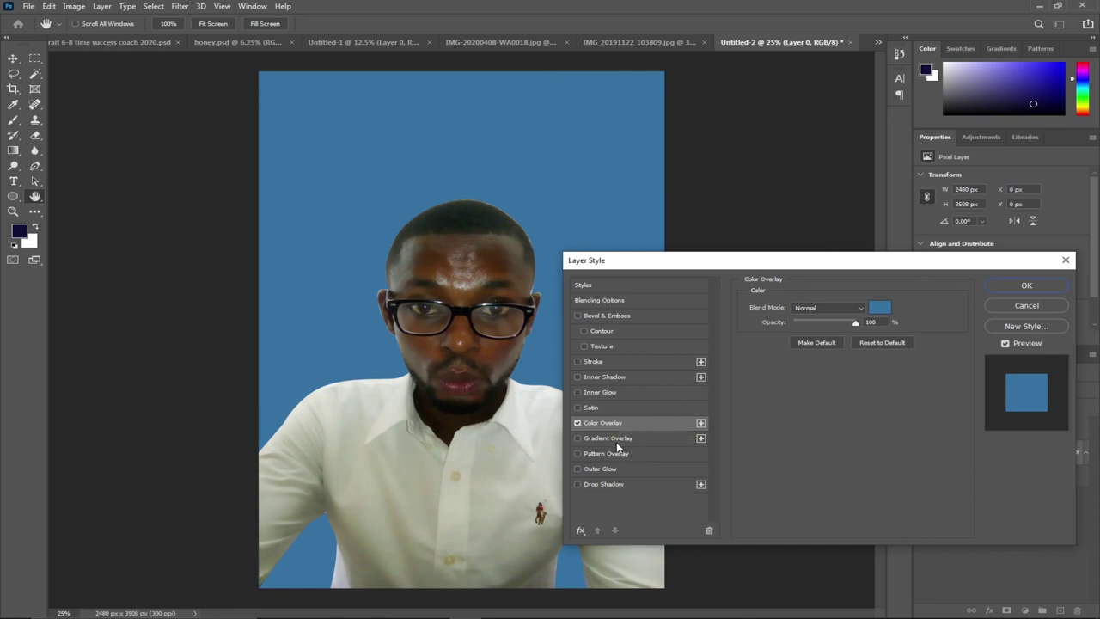
{"action": "left_click", "coordinate": [605, 440]}
{"action": "left_click", "coordinate": [583, 424]}
{"action": "left_click", "coordinate": [578, 423]}
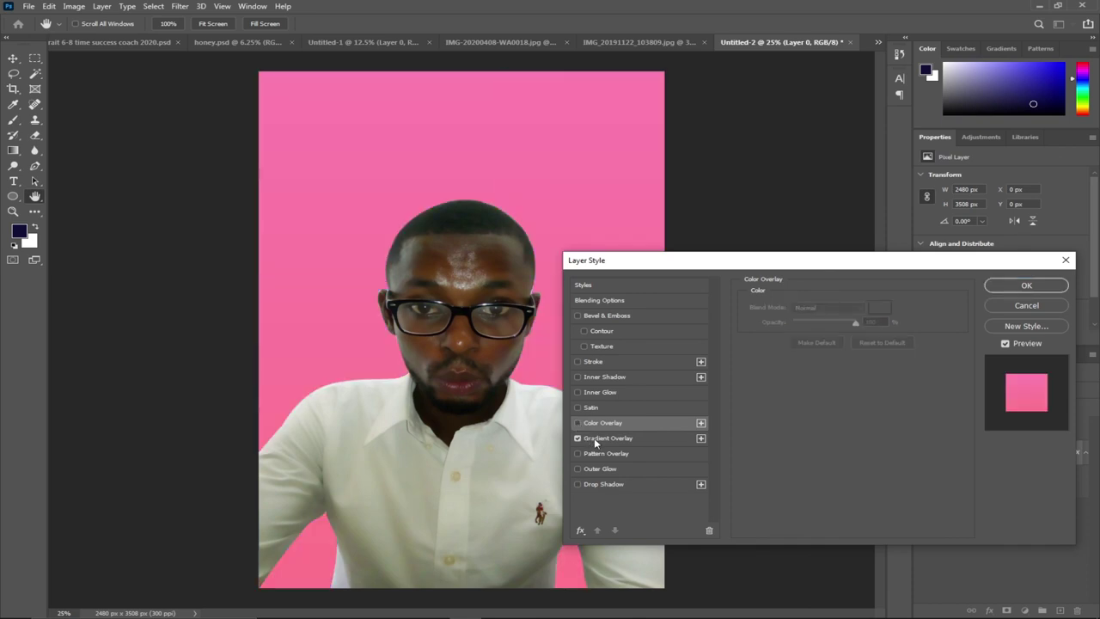
{"action": "left_click", "coordinate": [597, 437]}
{"action": "left_click", "coordinate": [865, 334]}
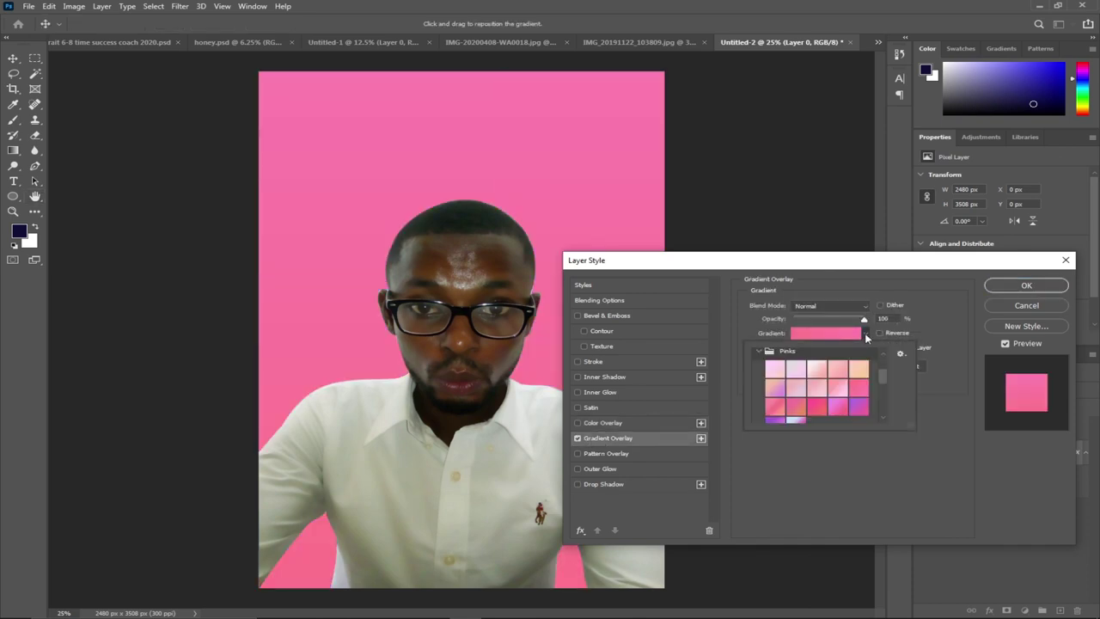
Try out several light and vivid Pinks gradient presets on the background layer
{"action": "left_click", "coordinate": [836, 392]}
{"action": "left_click", "coordinate": [838, 406]}
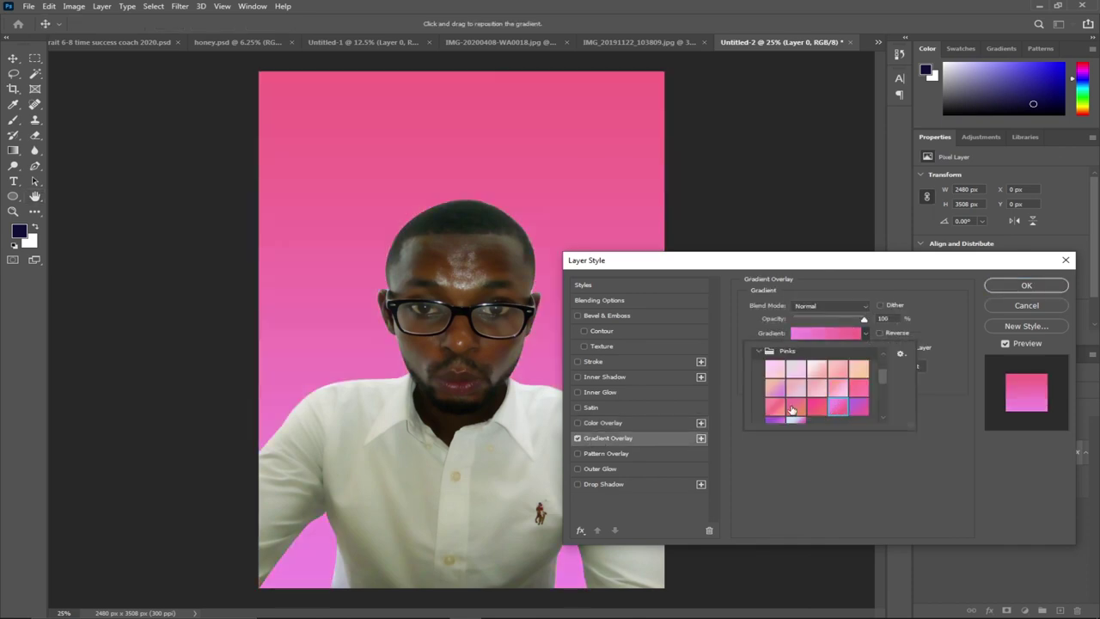
{"action": "left_click", "coordinate": [779, 409]}
{"action": "left_click", "coordinate": [777, 400]}
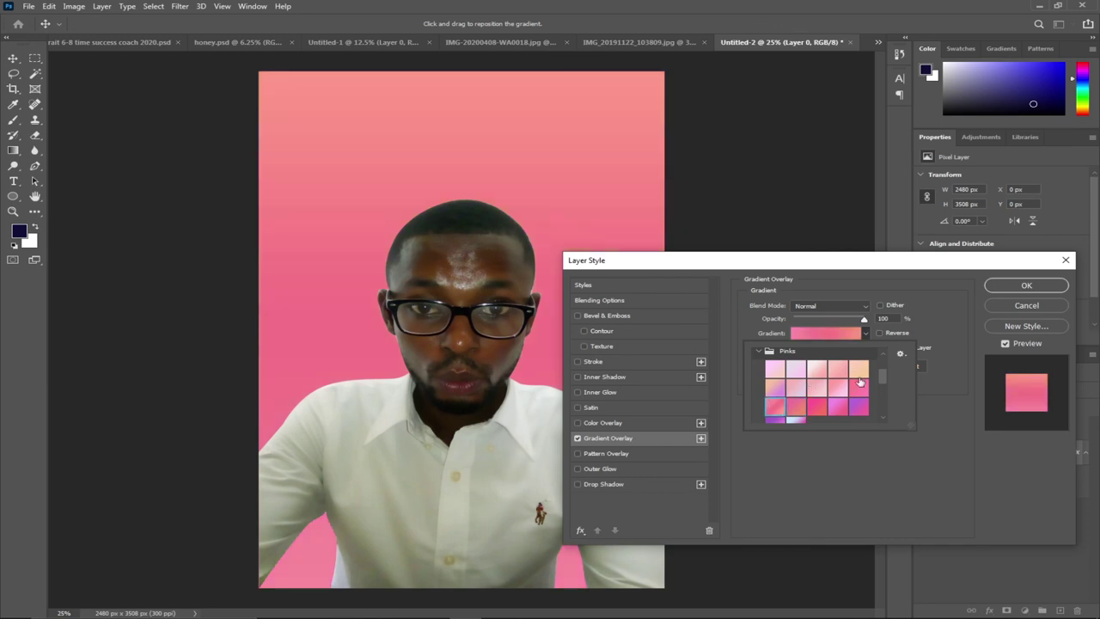
{"action": "left_click", "coordinate": [855, 407]}
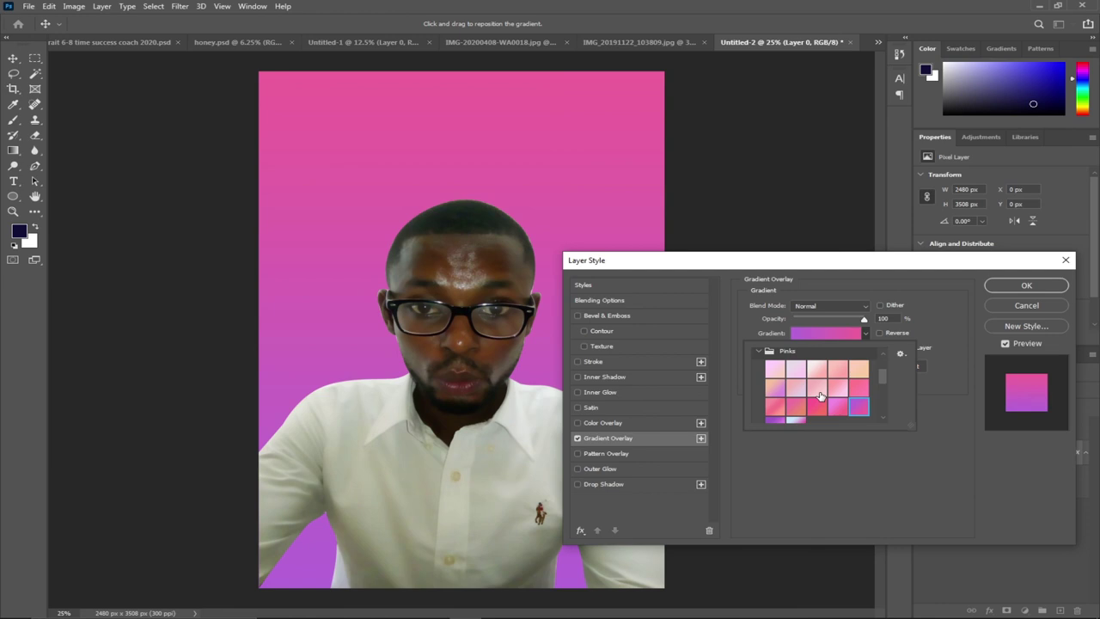
{"action": "left_click", "coordinate": [797, 390]}
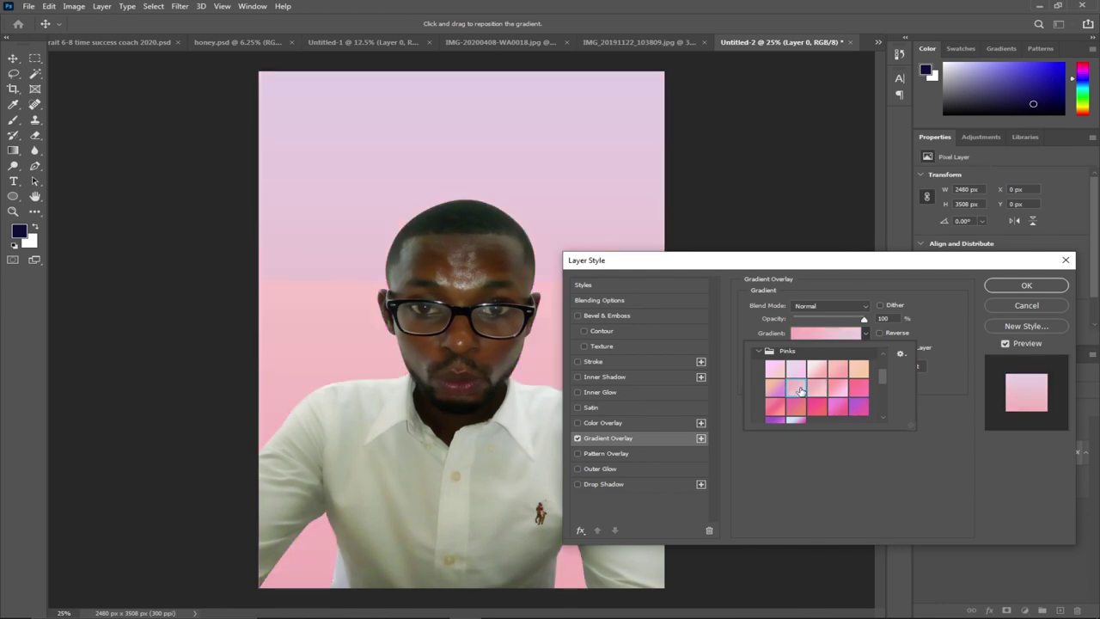
{"action": "left_click", "coordinate": [776, 371]}
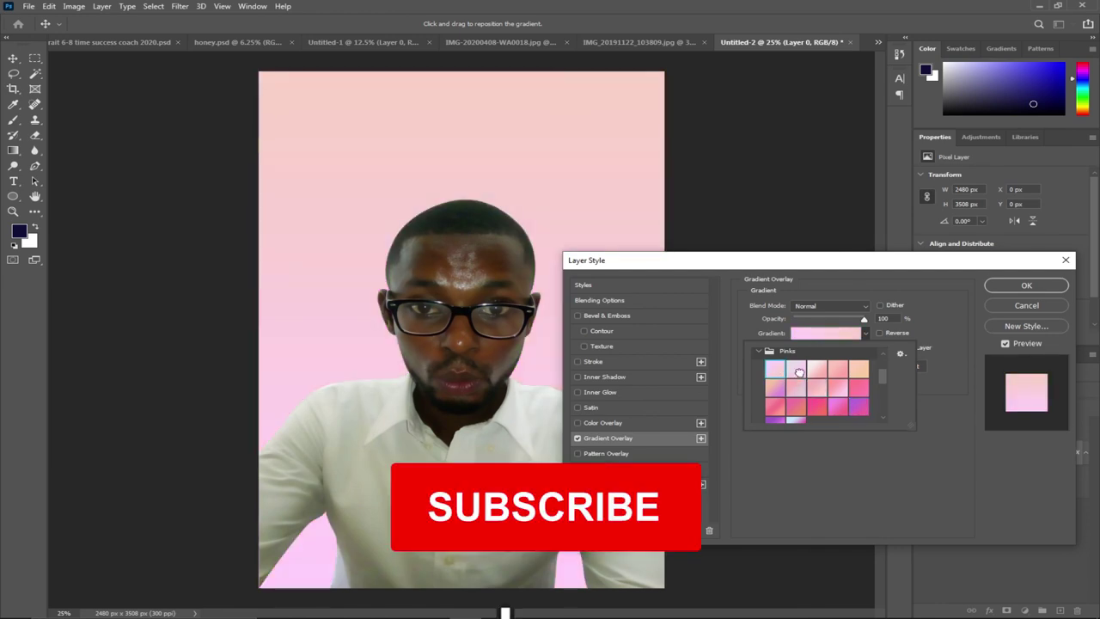
Choose the pale grey-to-pink second preset of the Pinks group for the background's gradient overlay and apply the layer style
{"action": "left_click", "coordinate": [799, 376]}
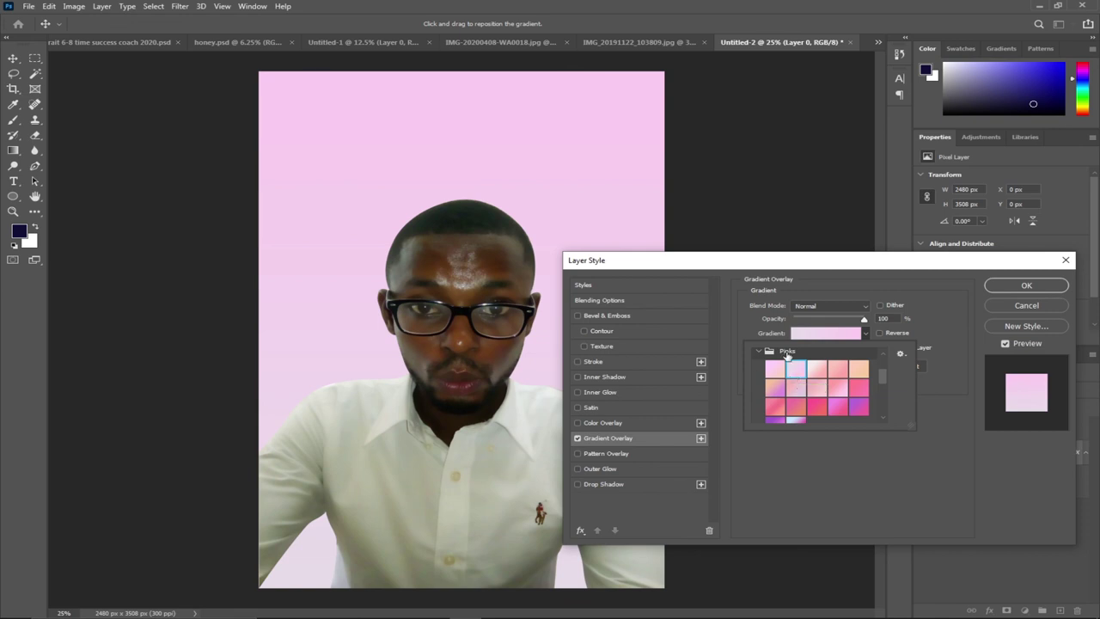
{"action": "left_click", "coordinate": [1021, 287]}
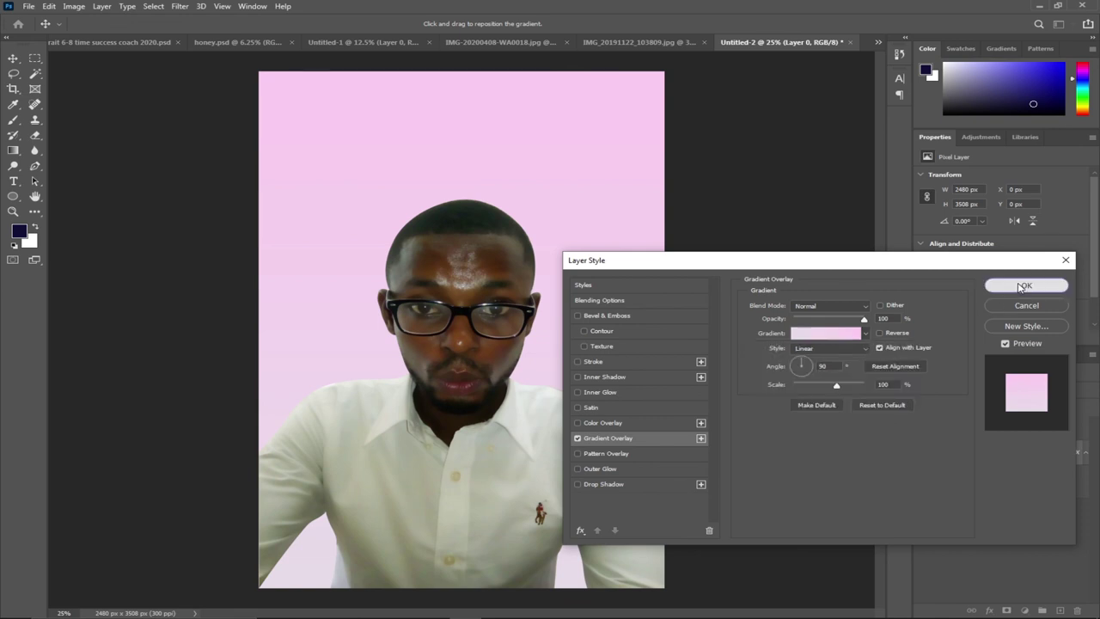
{"action": "left_click", "coordinate": [1021, 286]}
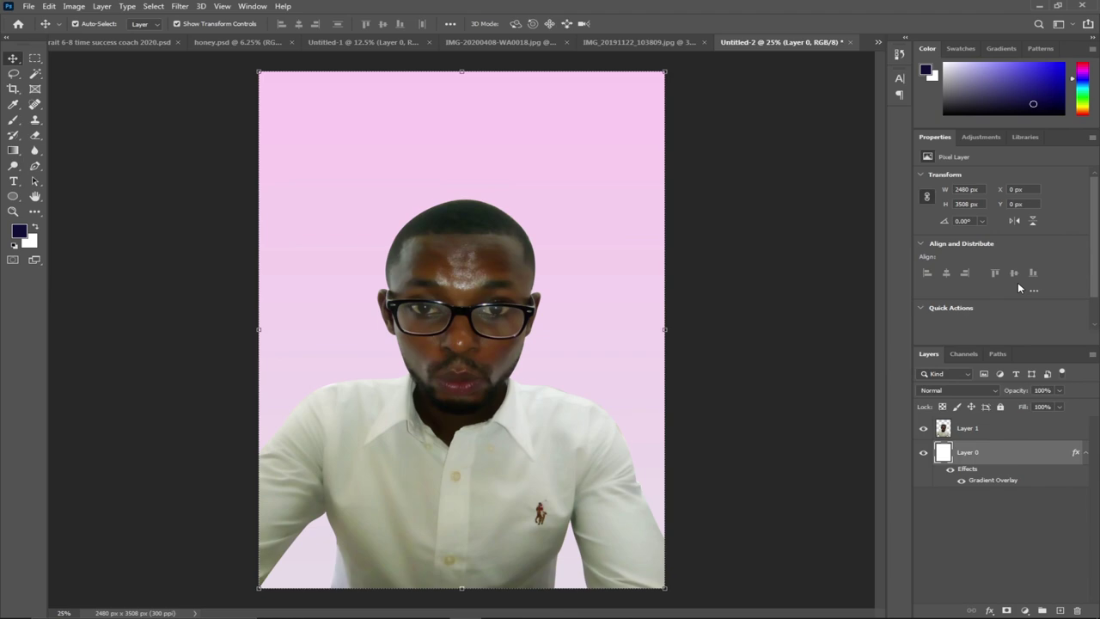